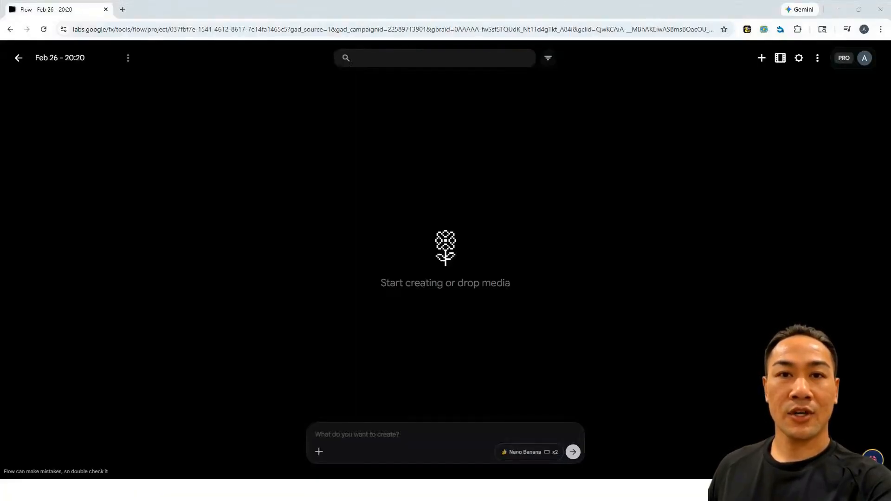
Set image generation to the Nano Banana Pro model with two outputs (x2) per prompt
{"action": "left_click", "coordinate": [545, 454]}
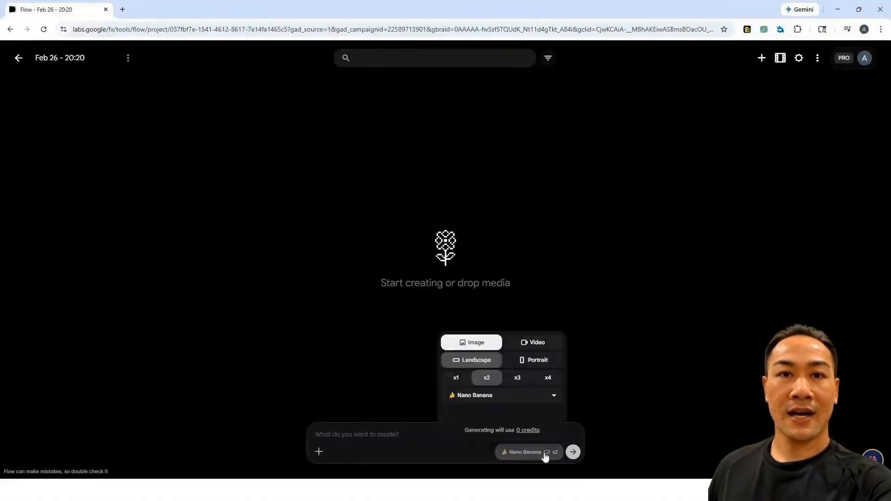
{"action": "left_click", "coordinate": [555, 395]}
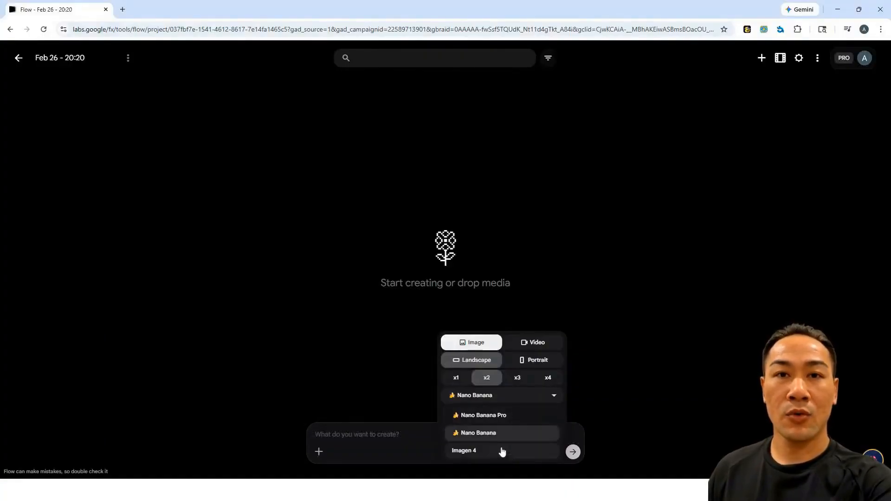
{"action": "left_click", "coordinate": [510, 417]}
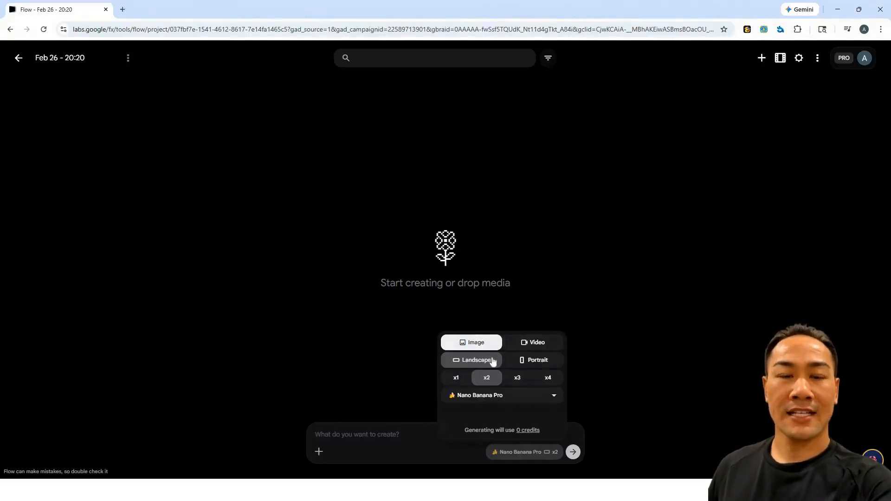
{"action": "left_click", "coordinate": [458, 381]}
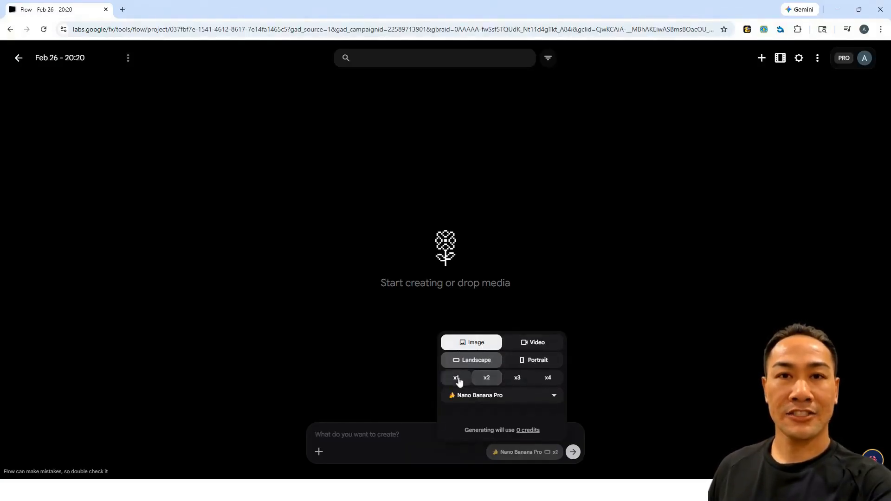
{"action": "left_click", "coordinate": [489, 379]}
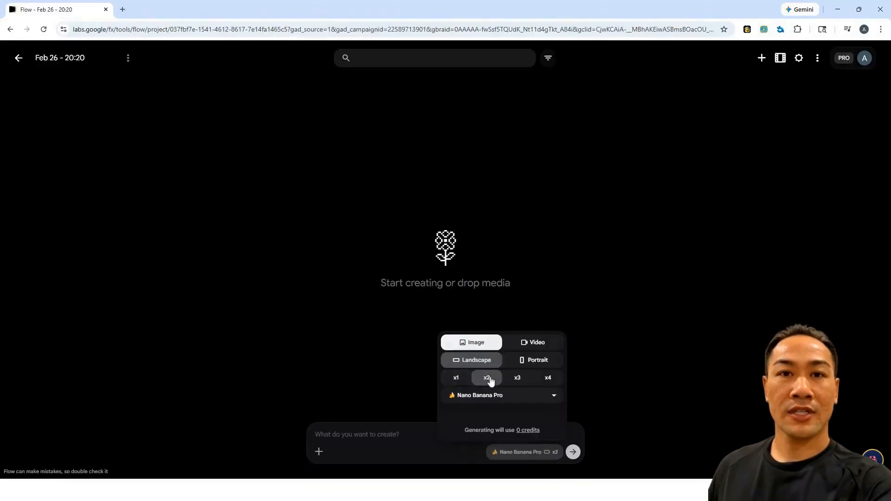
{"action": "left_click", "coordinate": [518, 379]}
{"action": "left_click", "coordinate": [548, 380]}
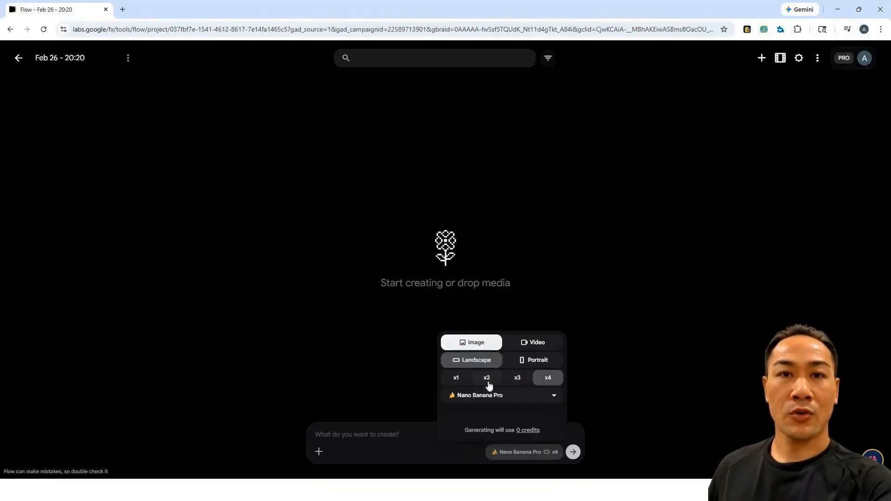
{"action": "left_click", "coordinate": [486, 379]}
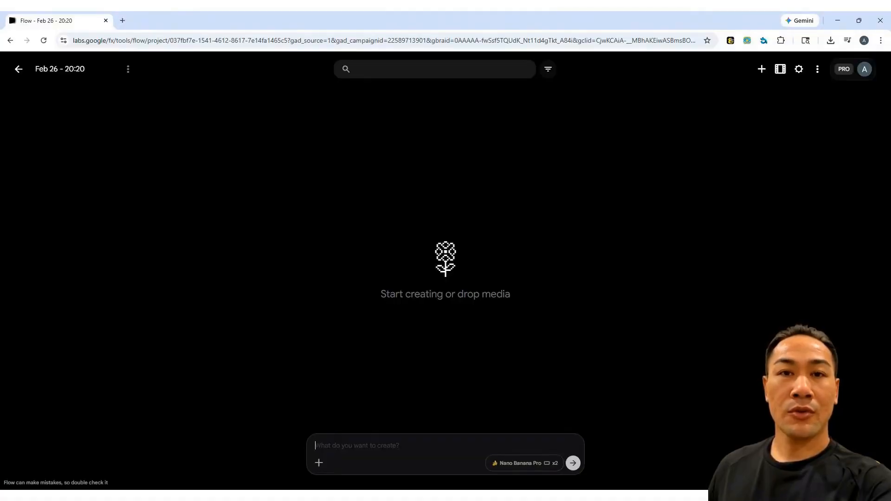
Generate images from the prompt "Create a thumbnail on how to use Google Flow"
{"action": "type", "text": "create"}
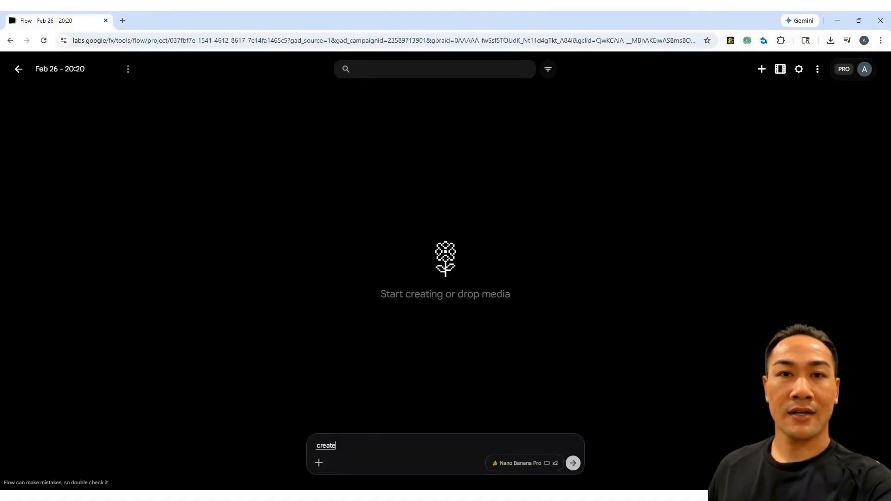
{"action": "type", "text": " a thumbnail on how to use Google Flow"}
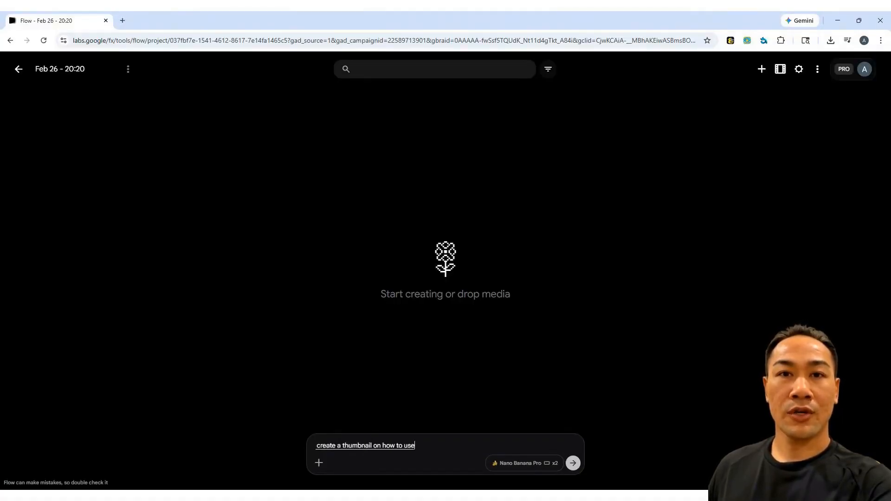
{"action": "key", "text": "Return"}
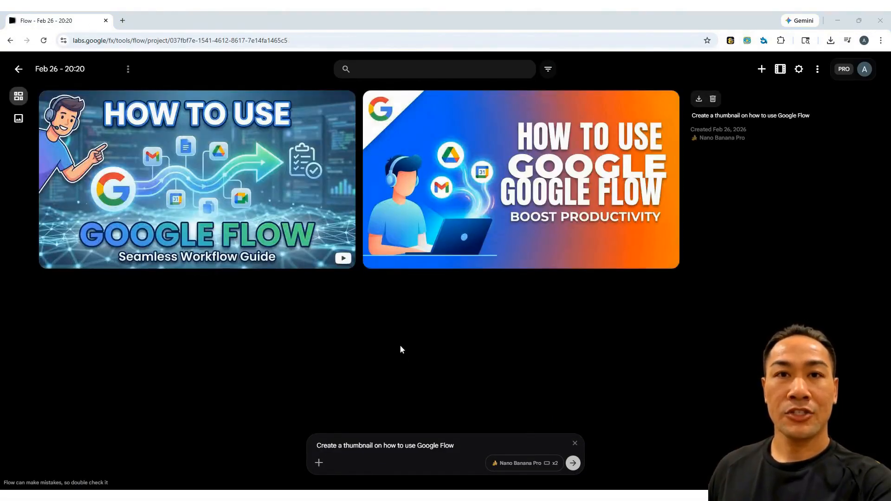
Open the blue-orange thumbnail, lasso the character's head and submit "this character is missing a face. add a full face with eyes, nose and mouth"
{"action": "left_click", "coordinate": [483, 206]}
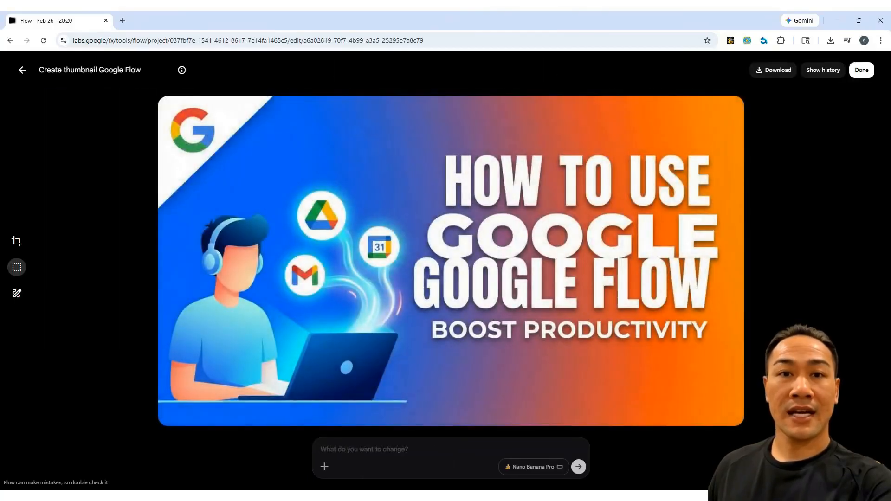
{"action": "left_click", "coordinate": [17, 269]}
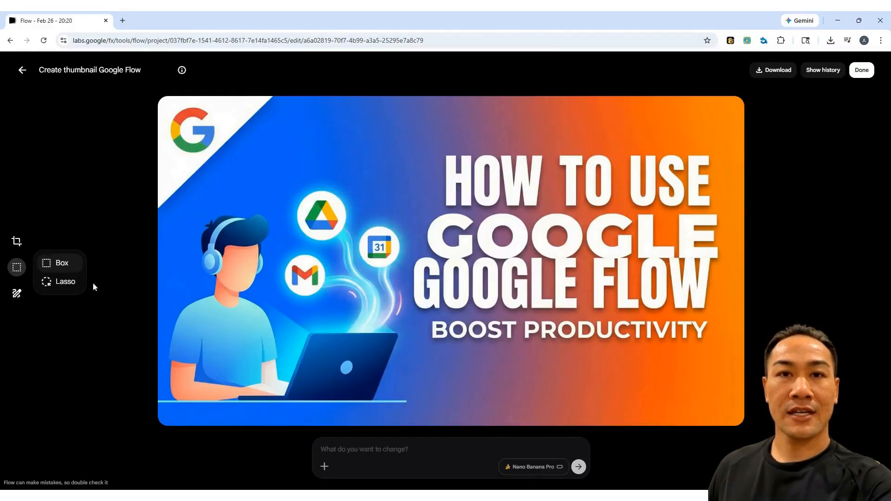
{"action": "left_click", "coordinate": [65, 281]}
{"action": "mouse_move", "coordinate": [180, 218]}
{"action": "left_mouse_down"}
{"action": "mouse_move", "coordinate": [185, 283]}
{"action": "mouse_move", "coordinate": [259, 302]}
{"action": "mouse_move", "coordinate": [272, 232]}
{"action": "mouse_move", "coordinate": [224, 196]}
{"action": "mouse_move", "coordinate": [180, 219]}
{"action": "left_mouse_up"}
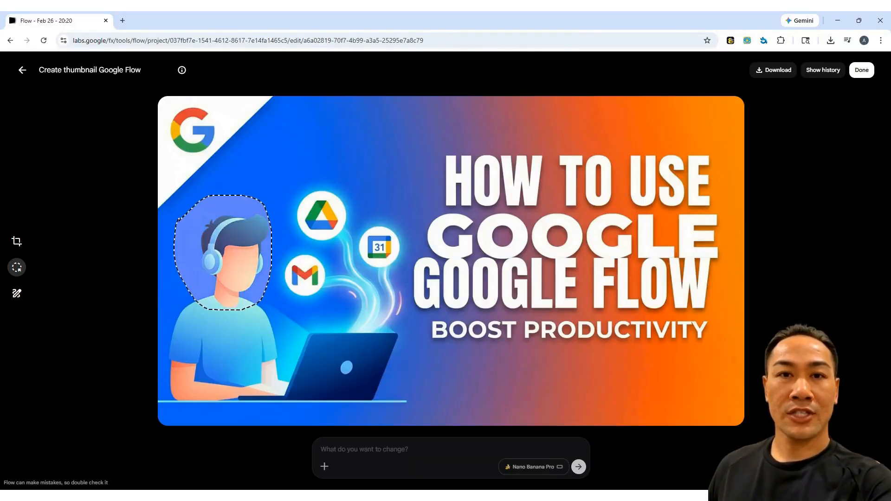
{"action": "type", "text": "this character is missing a face. add a full face with eyes, nose and mouth"}
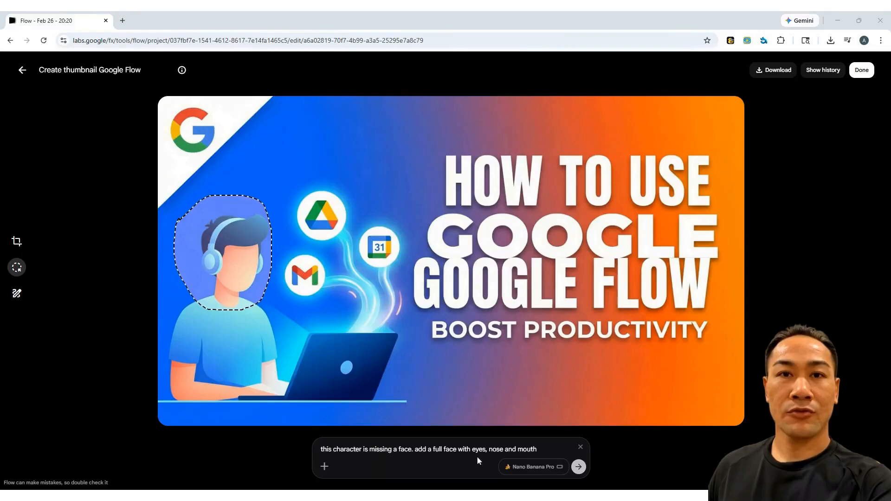
{"action": "left_click", "coordinate": [579, 467]}
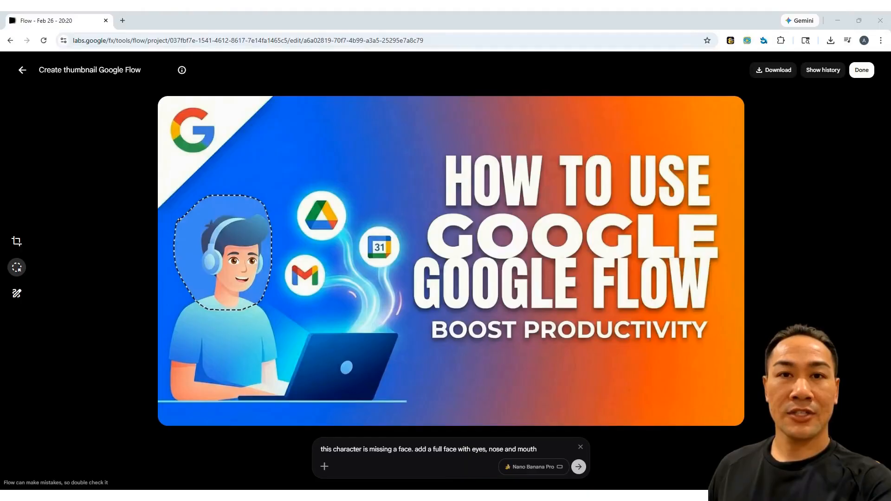
Box-select the empty area below "BOOST PRODUCTIVITY" and submit the edit prompt "A dragon stepping on a goomba"
{"action": "left_click", "coordinate": [17, 267]}
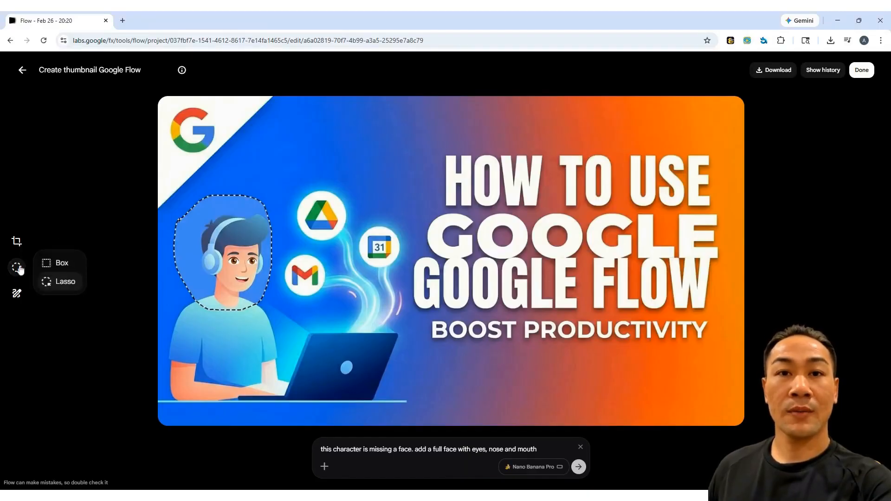
{"action": "left_click", "coordinate": [65, 263]}
{"action": "mouse_move", "coordinate": [430, 355]}
{"action": "left_mouse_down"}
{"action": "mouse_move", "coordinate": [672, 398]}
{"action": "mouse_move", "coordinate": [744, 429]}
{"action": "left_mouse_up"}
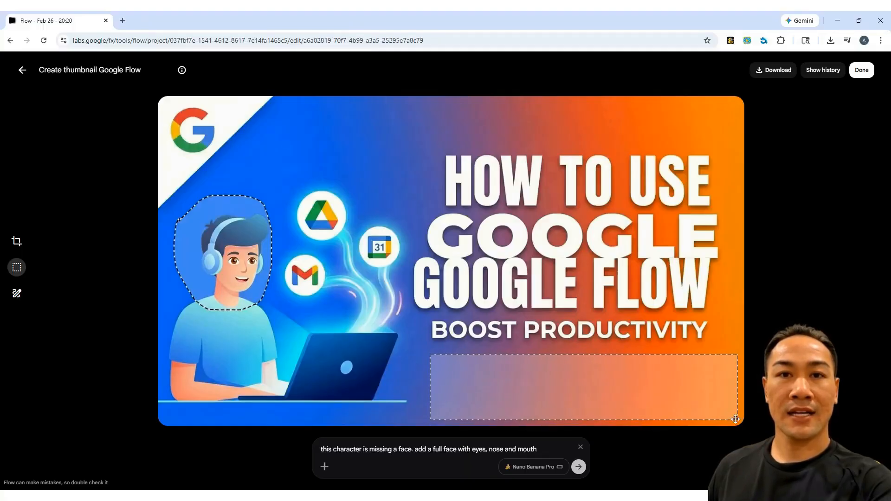
{"action": "key", "text": "ctrl+a"}
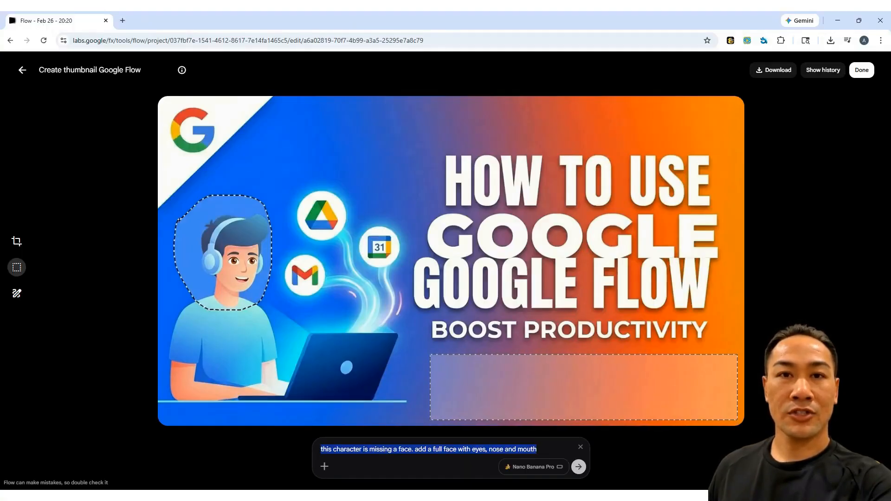
{"action": "key", "text": "BackSpace"}
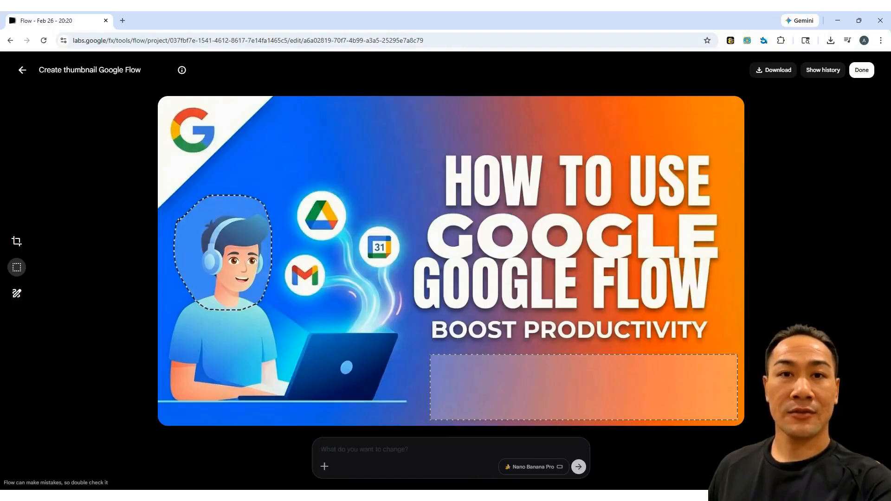
{"action": "type", "text": "A dragon stepping on a goomba"}
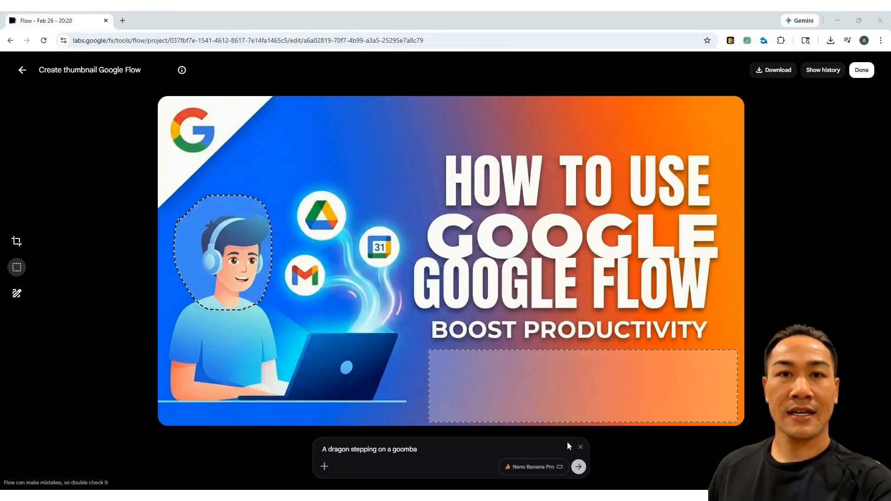
{"action": "left_click", "coordinate": [579, 467]}
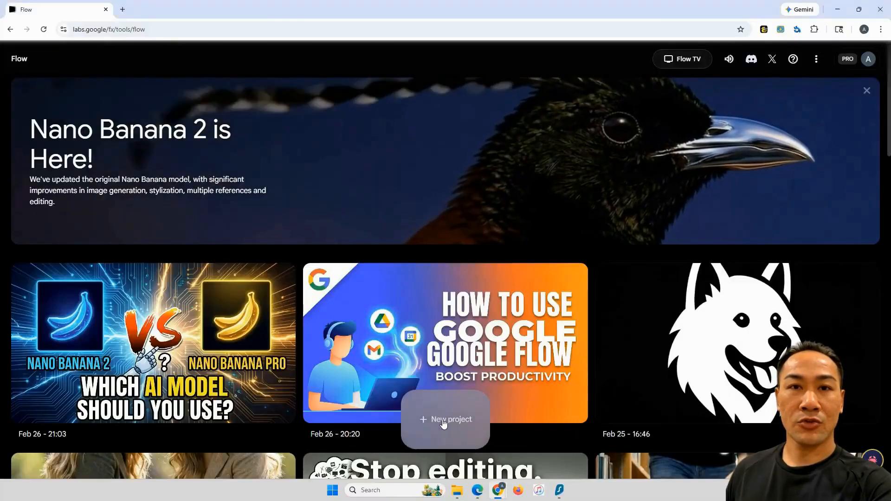
Create a new project and set its generation to Image with four outputs (x4) using Nano Banana Pro
{"action": "left_click", "coordinate": [443, 421]}
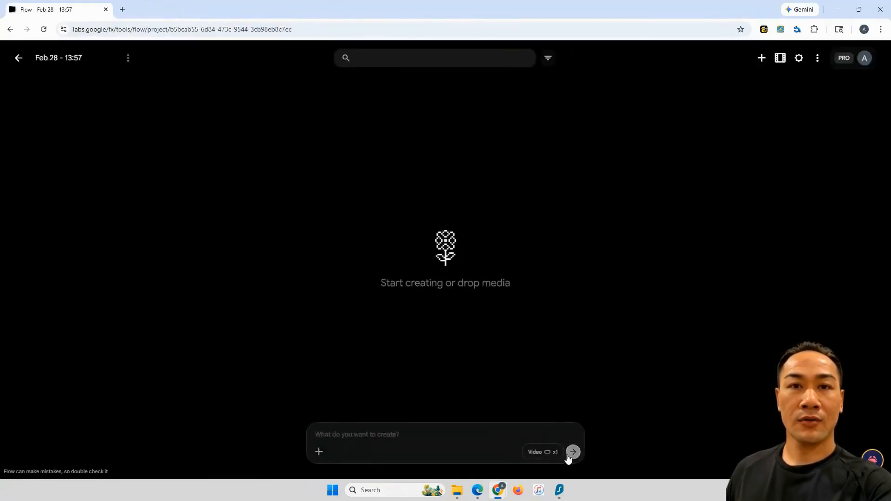
{"action": "left_click", "coordinate": [541, 452]}
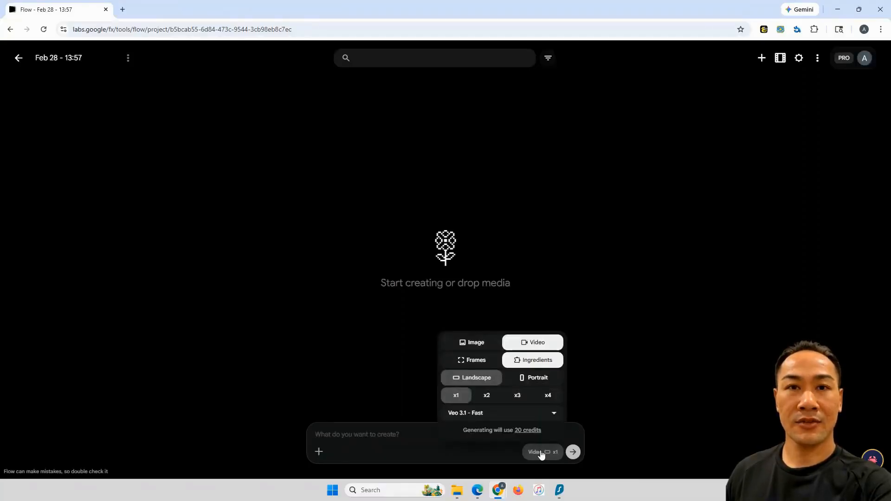
{"action": "left_click", "coordinate": [482, 346]}
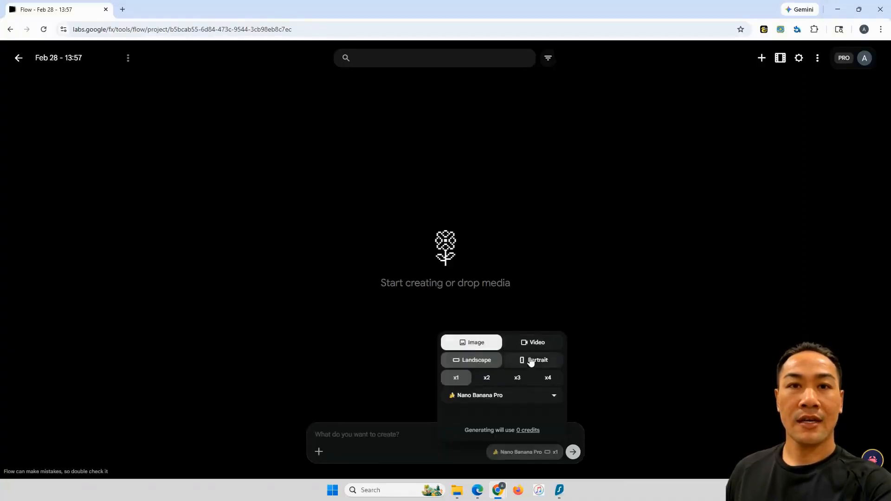
{"action": "left_click", "coordinate": [493, 379]}
{"action": "left_click", "coordinate": [515, 378]}
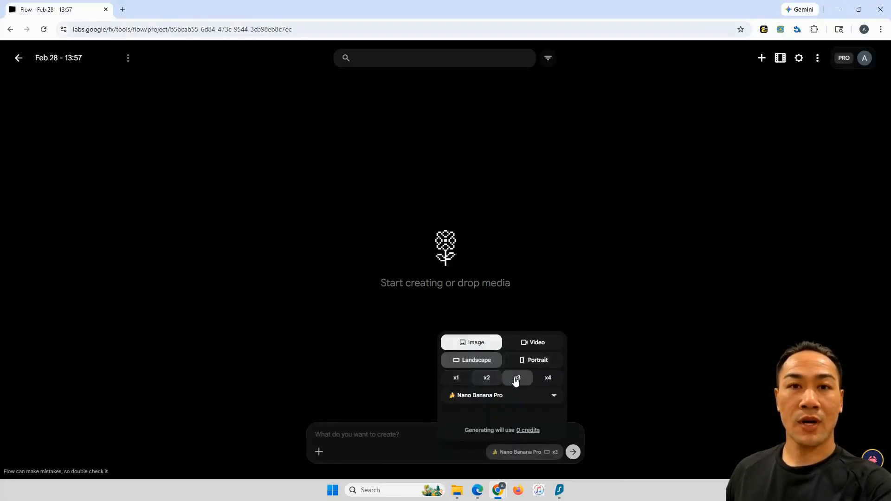
{"action": "left_click", "coordinate": [546, 378]}
{"action": "left_click", "coordinate": [553, 397]}
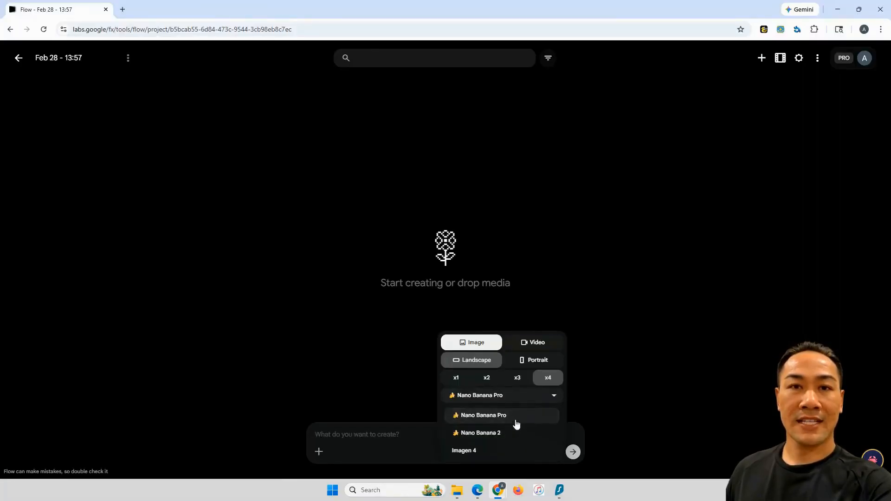
{"action": "left_click", "coordinate": [518, 417]}
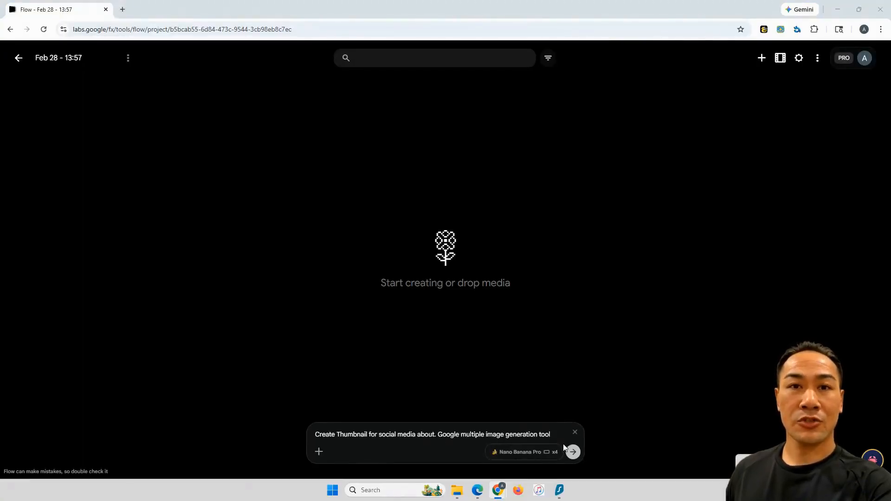
Generate images from "Create Thumbnail for social media about. Google multiple image generation tool" and download the first one at 1K original size
{"action": "left_click", "coordinate": [574, 453]}
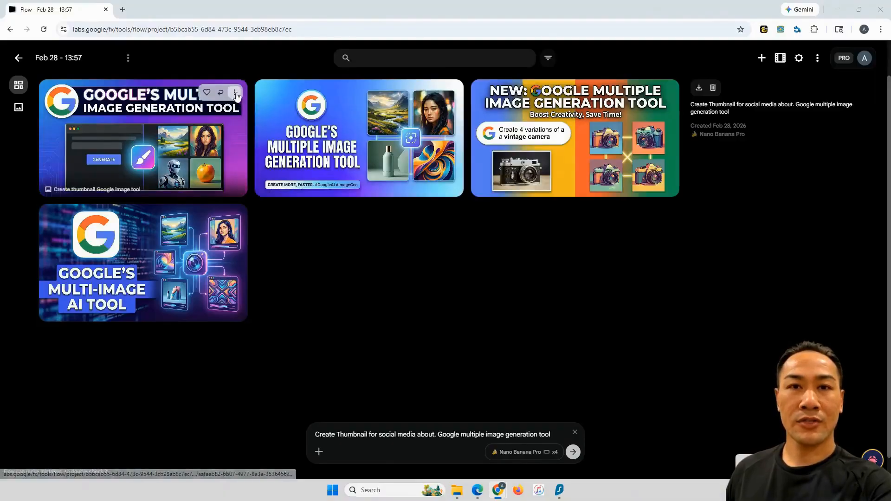
{"action": "left_click", "coordinate": [235, 93]}
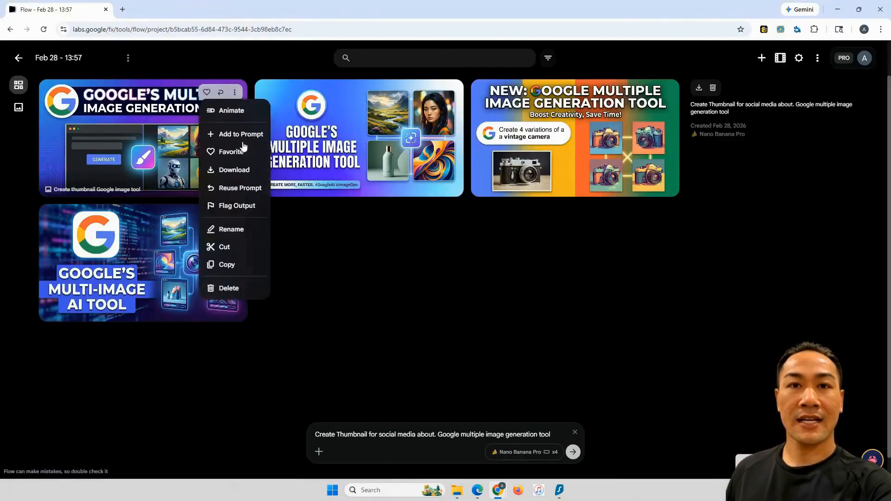
{"action": "mouse_move", "coordinate": [245, 175]}
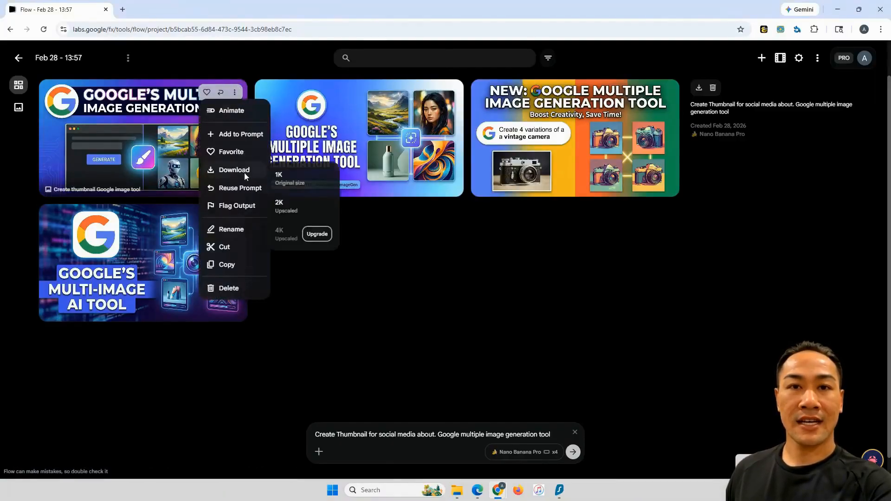
{"action": "left_click", "coordinate": [308, 179]}
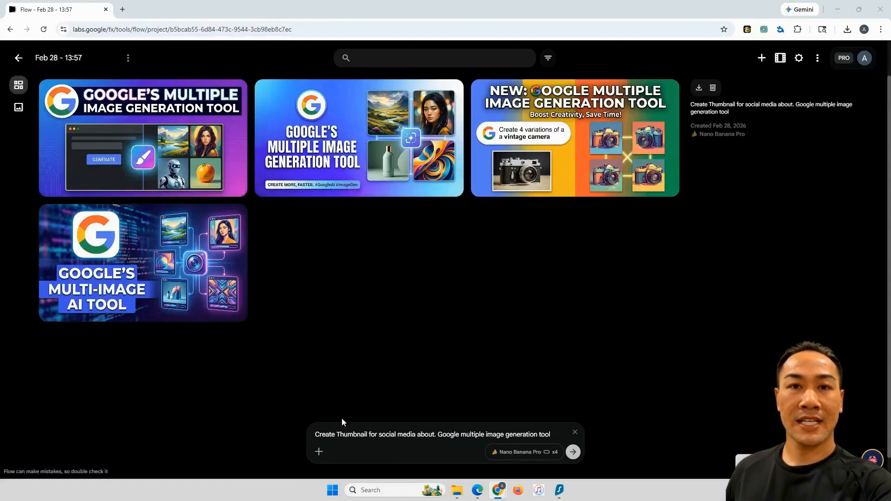
Attach the "Google's Multi-Image AI Tool" thumbnail to the prompt as a reference and set the output orientation to Portrait
{"action": "left_click", "coordinate": [318, 452]}
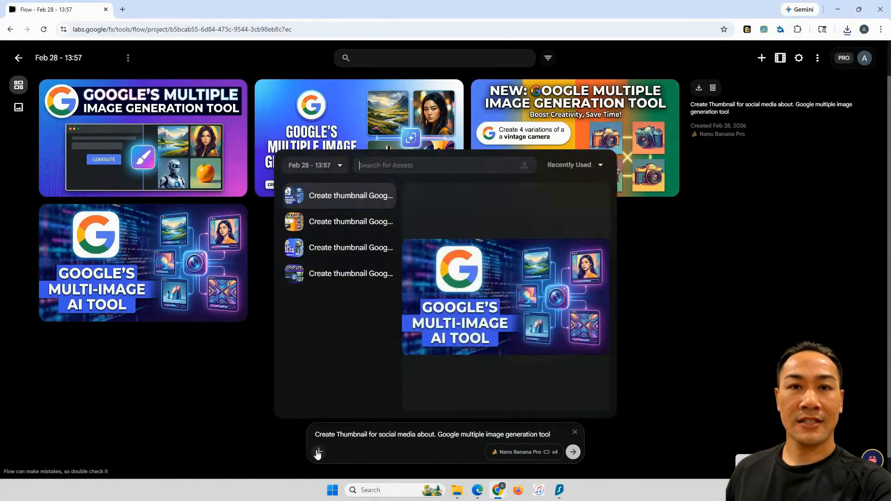
{"action": "left_click", "coordinate": [356, 197]}
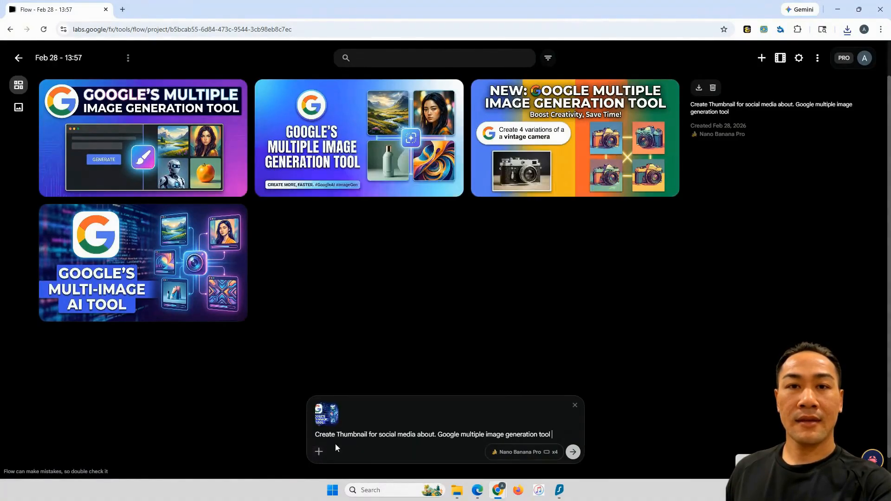
{"action": "mouse_move", "coordinate": [332, 420]}
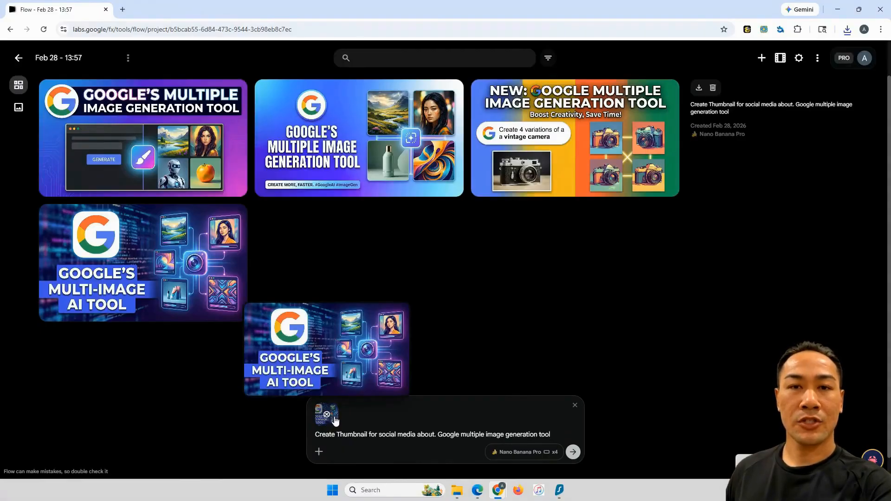
{"action": "left_click", "coordinate": [531, 456]}
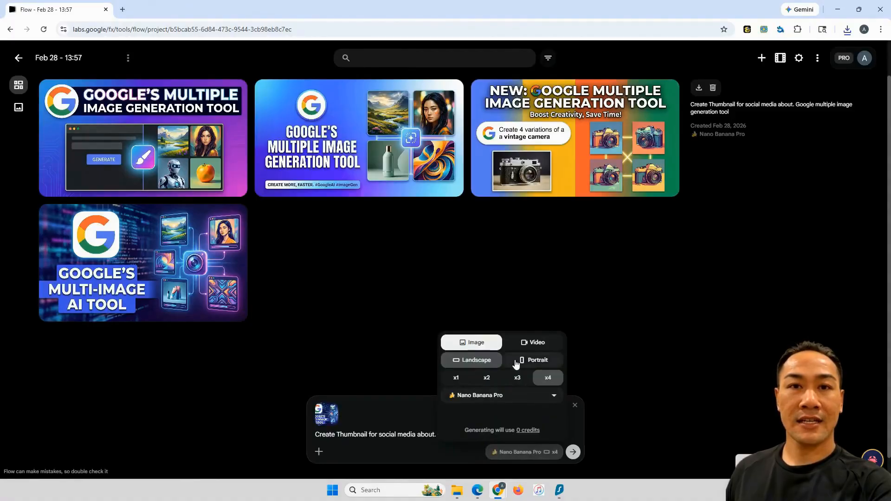
{"action": "left_click", "coordinate": [518, 361]}
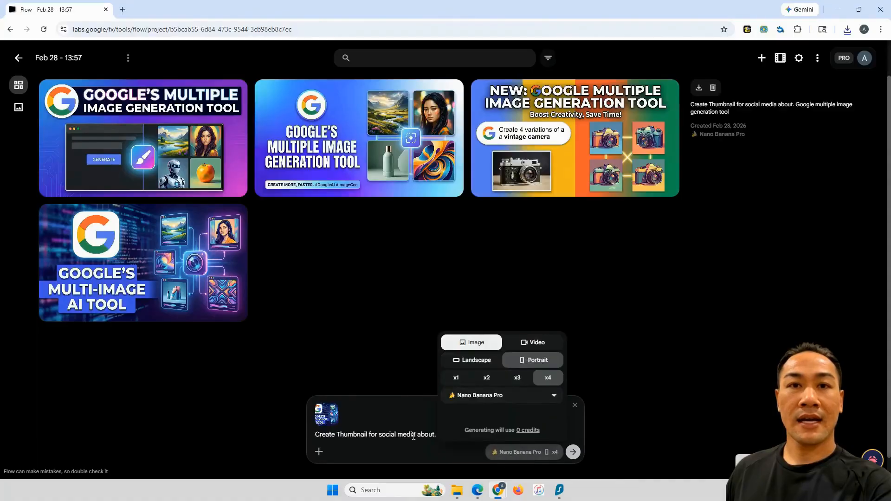
Replace the prompt with "use this image and adjust it to fit on instagram reels" and generate the images
{"action": "left_click", "coordinate": [397, 433]}
{"action": "double_click", "coordinate": [431, 432]}
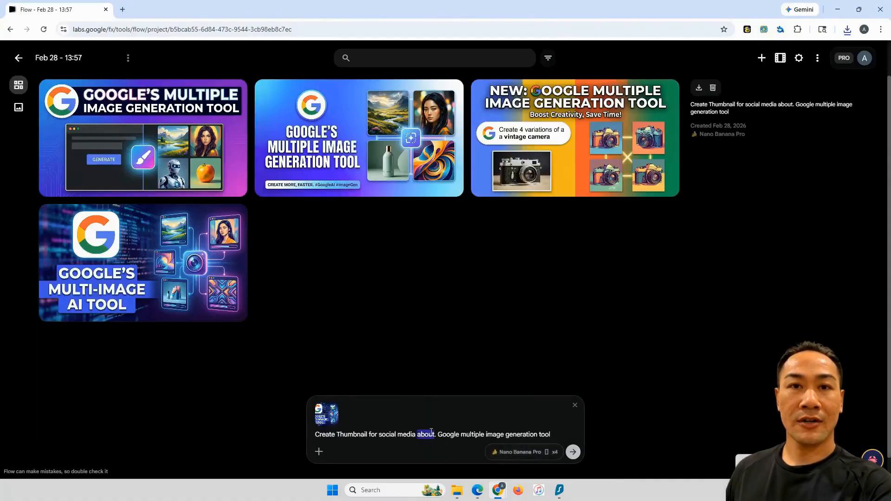
{"action": "left_click", "coordinate": [437, 434]}
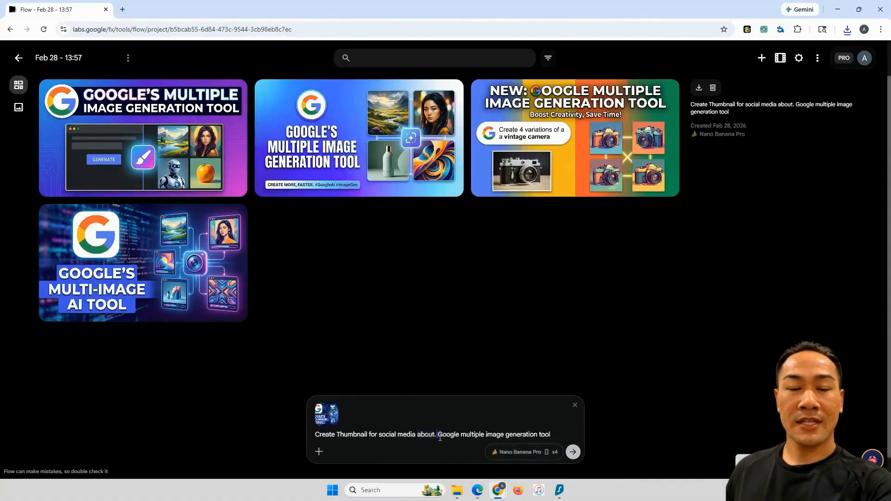
{"action": "triple_click", "coordinate": [439, 435]}
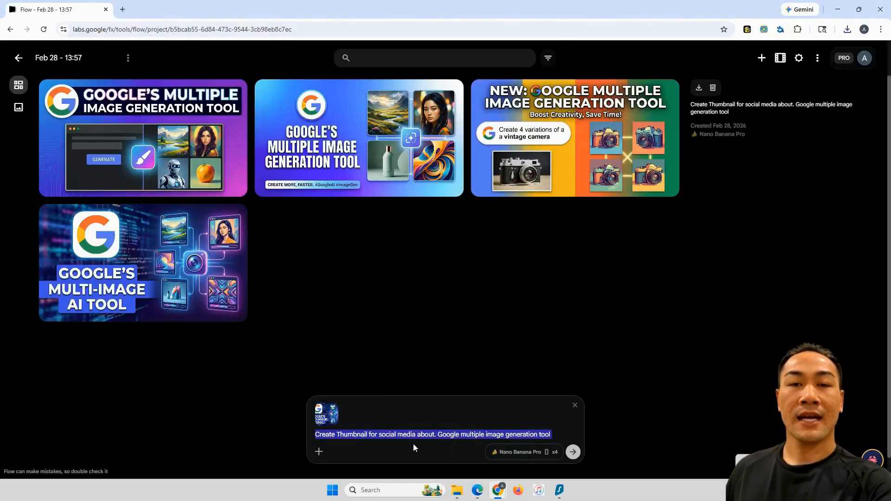
{"action": "type", "text": "use this image and adjust it to fit on instagram reels"}
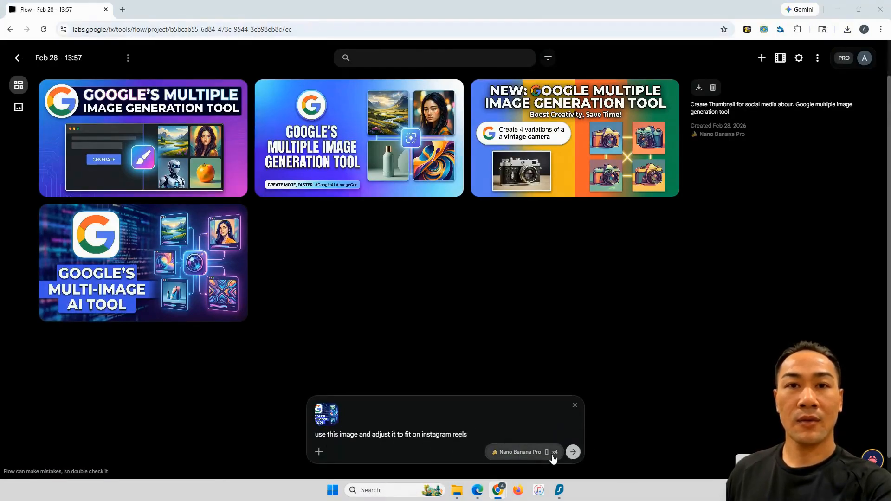
{"action": "left_click", "coordinate": [573, 453]}
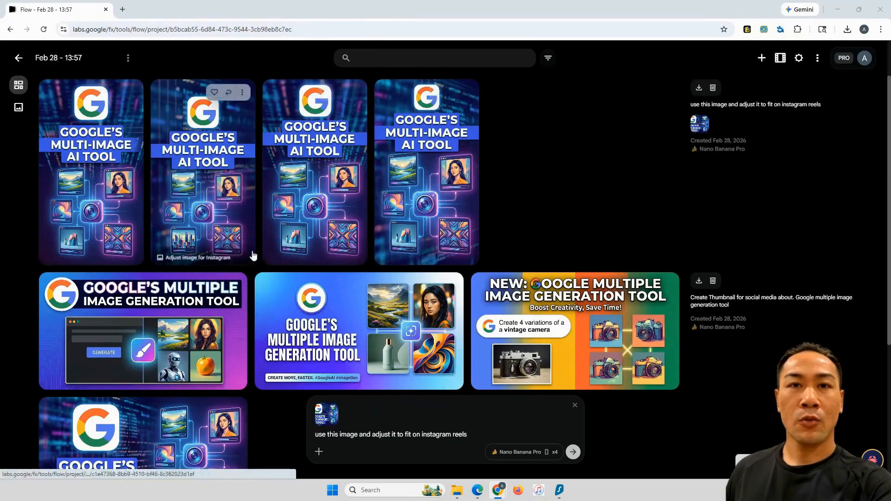
Compare the portrait versions with the original landscape thumbnail and download the third portrait image at 1K original size
{"action": "scroll", "coordinate": [141, 409], "scroll_direction": "down", "scroll_amount": 1}
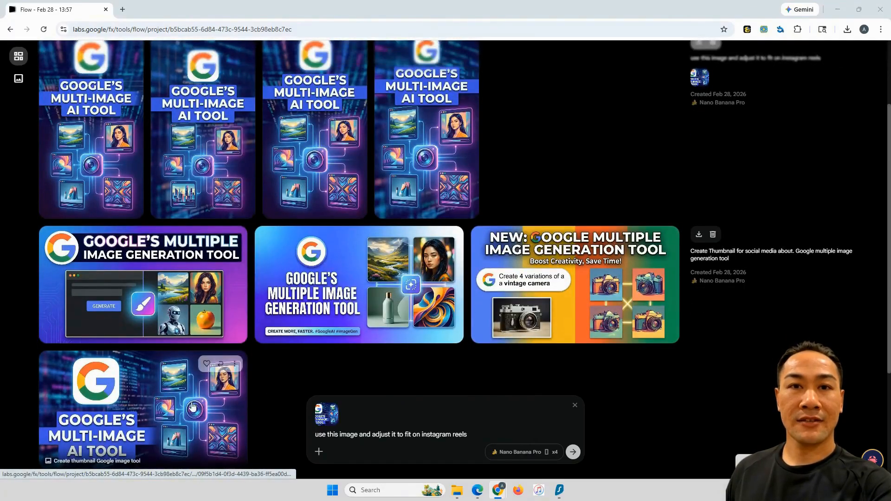
{"action": "scroll", "coordinate": [275, 410], "scroll_direction": "up", "scroll_amount": 1}
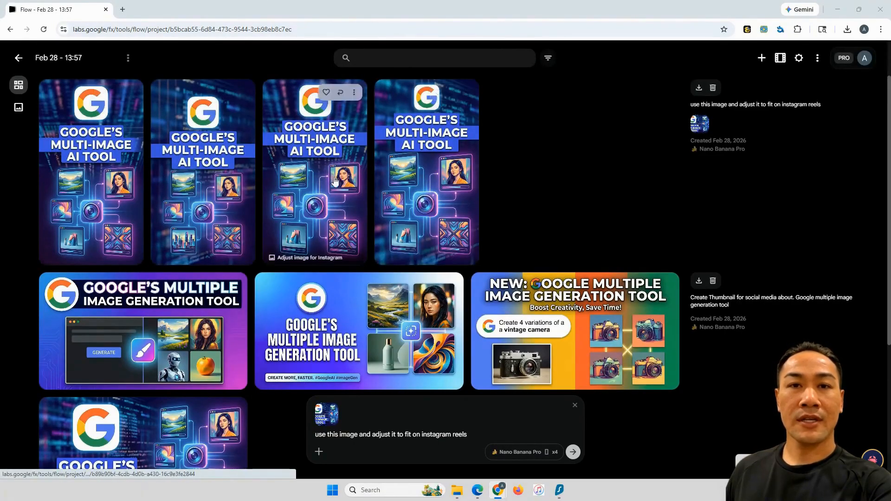
{"action": "scroll", "coordinate": [210, 357], "scroll_direction": "down", "scroll_amount": 2}
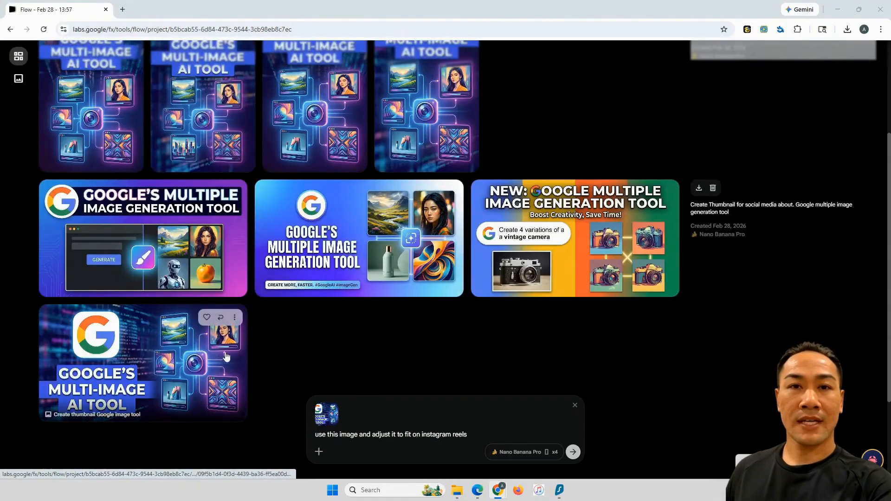
{"action": "scroll", "coordinate": [266, 367], "scroll_direction": "up", "scroll_amount": 2}
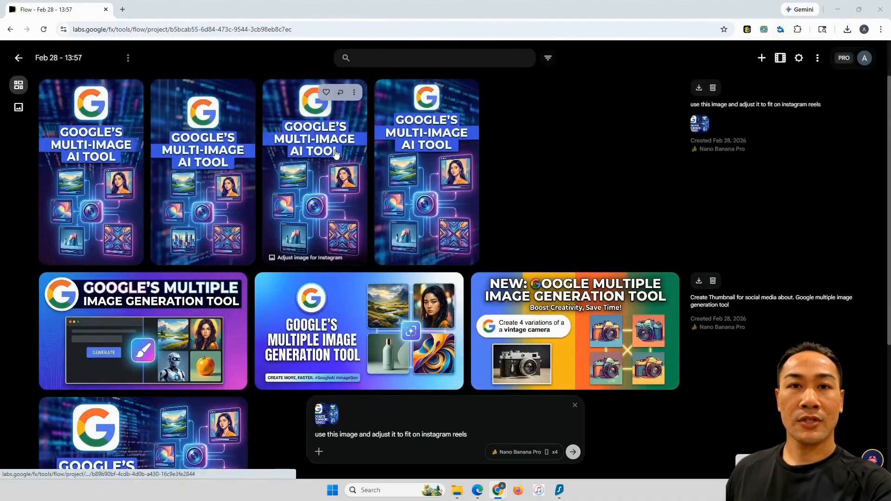
{"action": "left_click", "coordinate": [356, 92]}
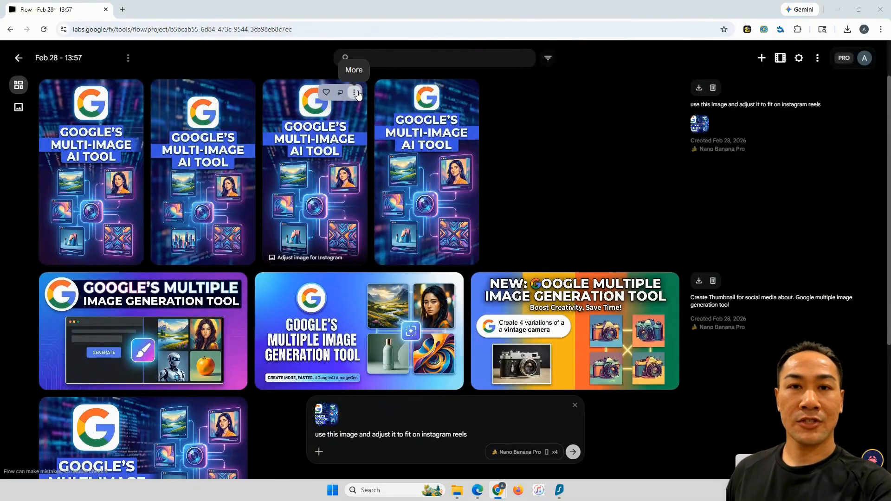
{"action": "mouse_move", "coordinate": [359, 169]}
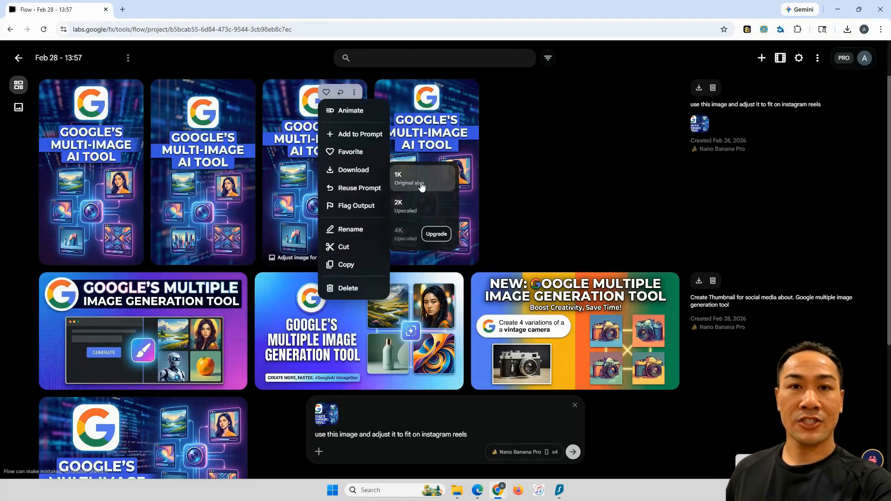
{"action": "left_click", "coordinate": [421, 186]}
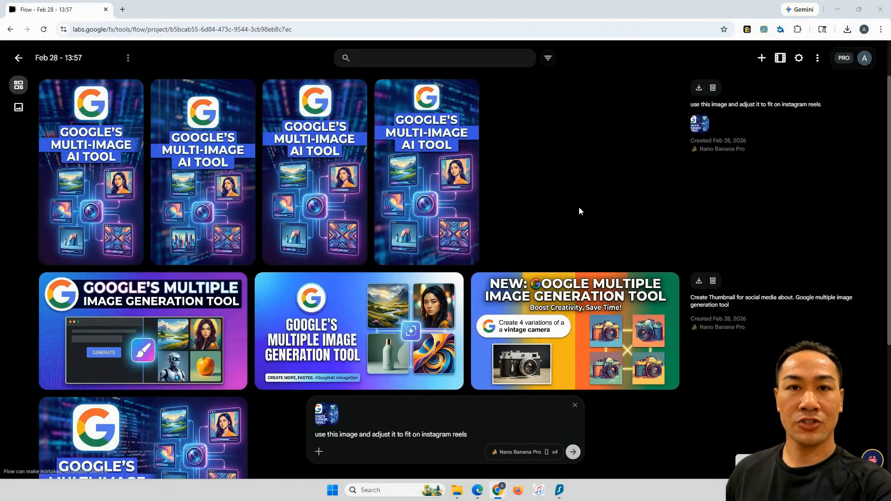
Try the Grid and Batch view modes with different grid sizes, finishing on Batch with size M
{"action": "left_click", "coordinate": [799, 58]}
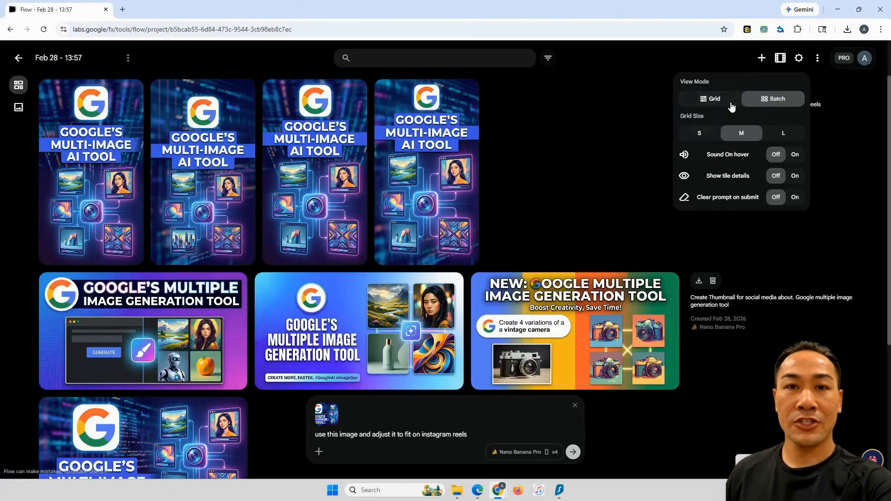
{"action": "left_click", "coordinate": [717, 98]}
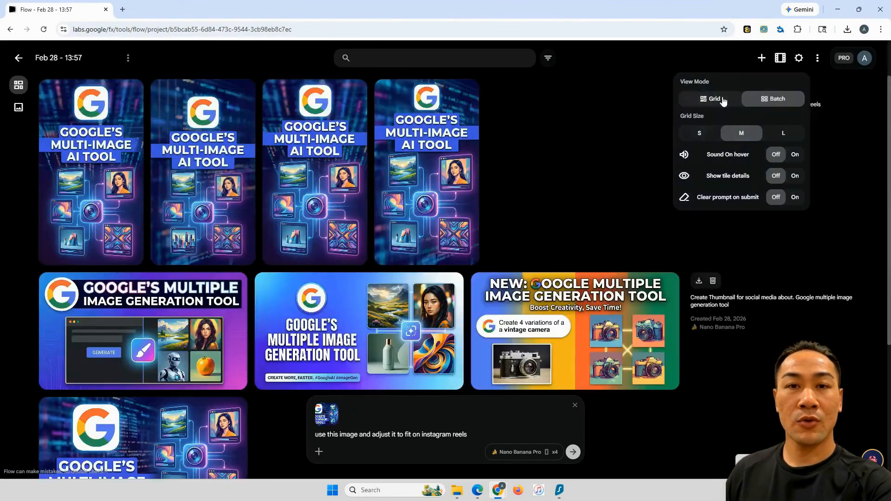
{"action": "left_click", "coordinate": [711, 134]}
{"action": "left_click", "coordinate": [738, 134]}
{"action": "left_click", "coordinate": [774, 134]}
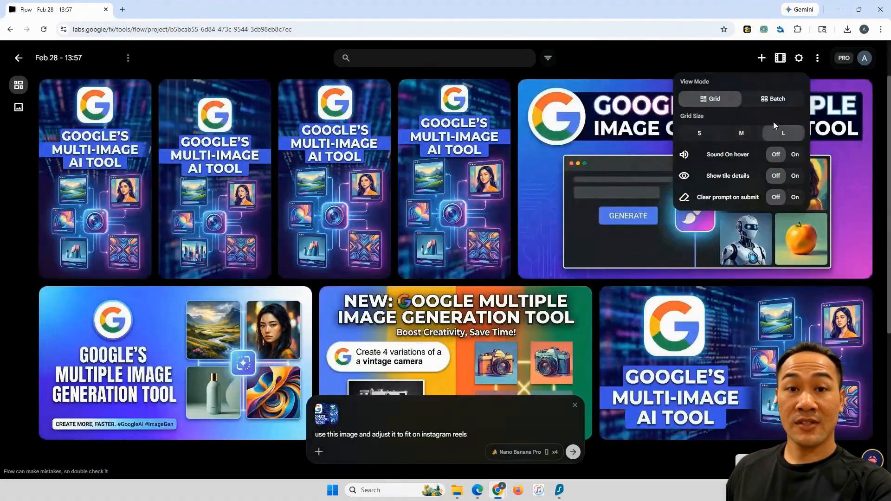
{"action": "left_click", "coordinate": [767, 99]}
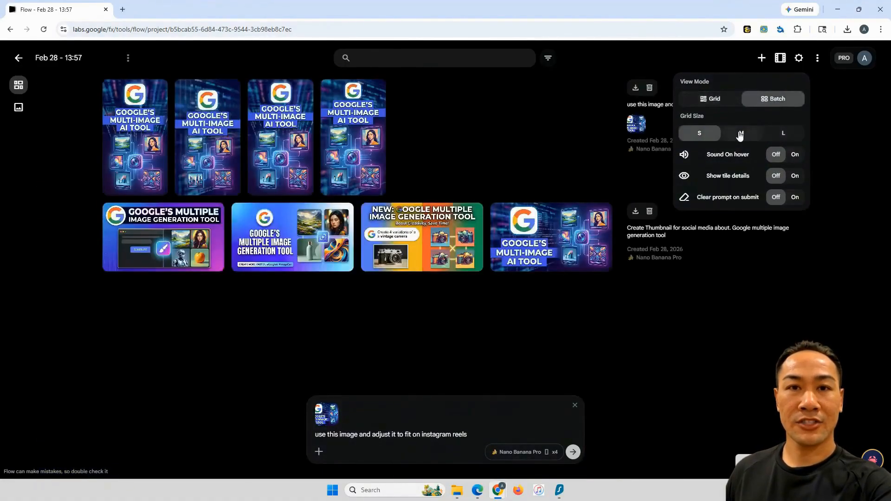
{"action": "left_click", "coordinate": [740, 135]}
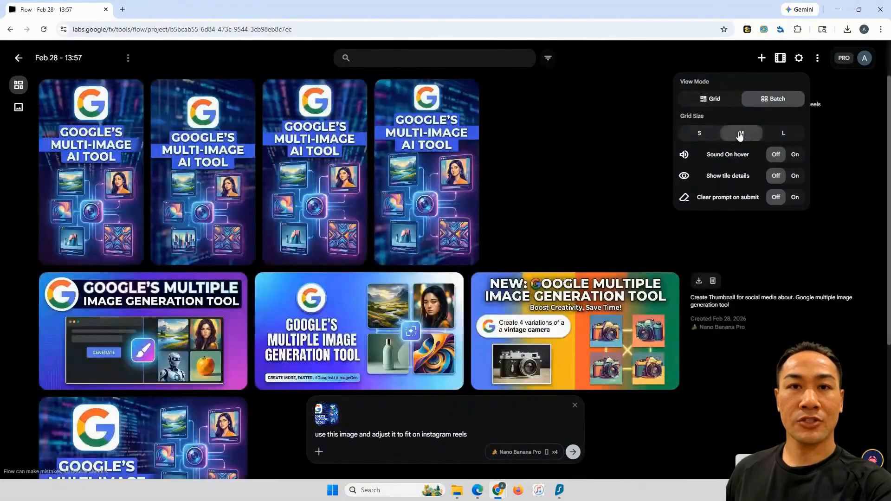
{"action": "left_click", "coordinate": [634, 160]}
Combine the second portrait image with the landscape "Google's Multi-Image AI Tool" thumbnail into a collection
{"action": "scroll", "coordinate": [564, 165], "scroll_direction": "down", "scroll_amount": 1}
{"action": "scroll", "coordinate": [562, 167], "scroll_direction": "up", "scroll_amount": 1}
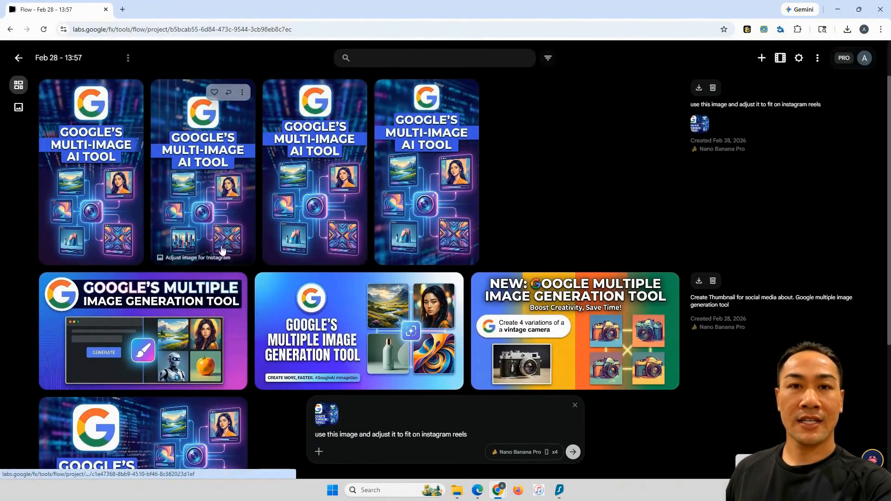
{"action": "left_click_drag", "start_coordinate": [207, 179], "coordinate": [190, 432]}
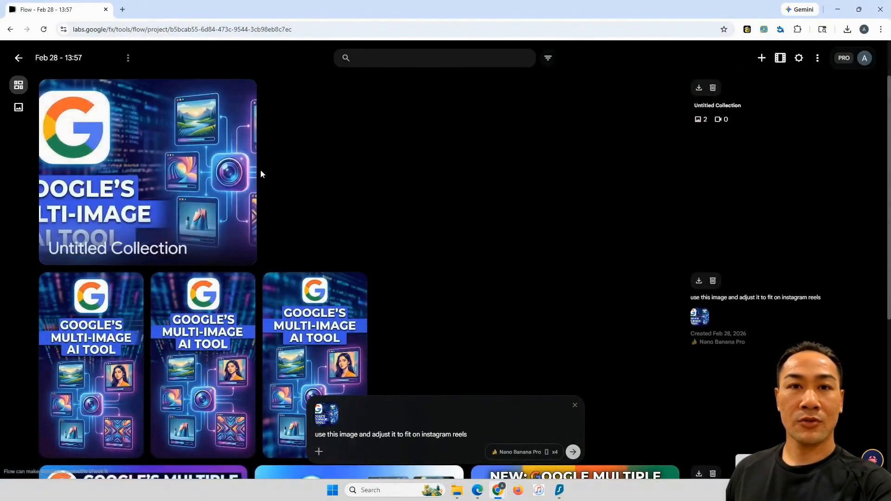
{"action": "scroll", "coordinate": [233, 177], "scroll_direction": "down", "scroll_amount": 3}
{"action": "scroll", "coordinate": [437, 149], "scroll_direction": "up", "scroll_amount": 3}
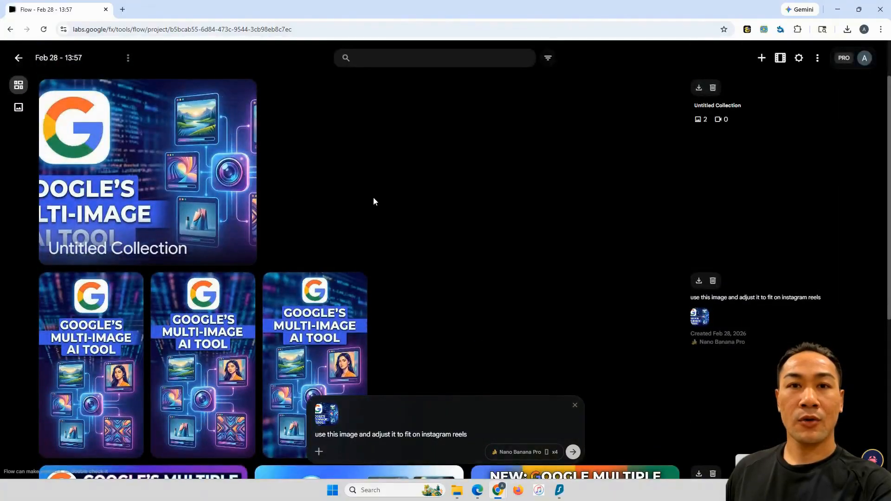
Open the new collection to view the images grouped in it and return to the project
{"action": "left_click", "coordinate": [241, 159]}
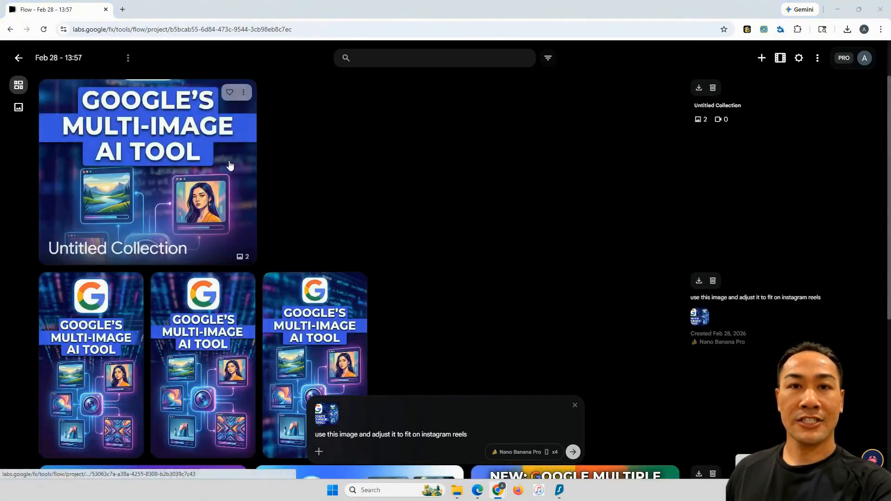
{"action": "left_click", "coordinate": [229, 165]}
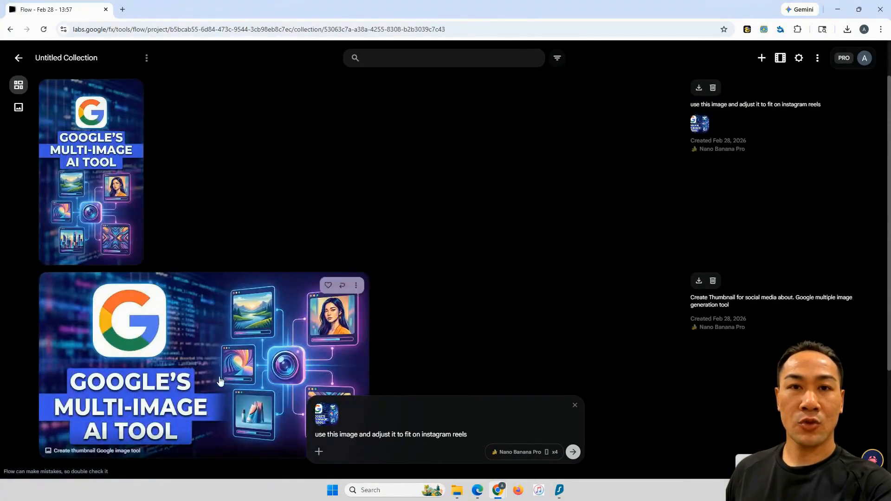
{"action": "left_click", "coordinate": [20, 58]}
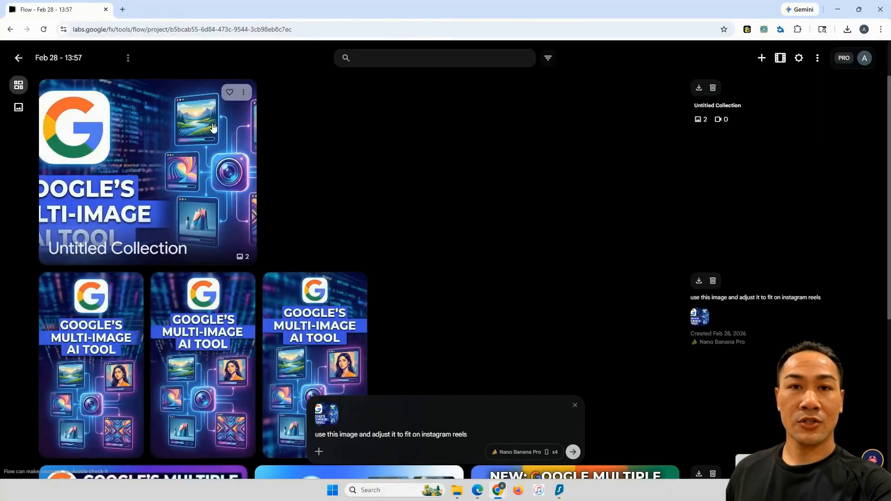
Open the collection's name for editing and accept it as "Untitled Collection"
{"action": "left_click", "coordinate": [244, 94]}
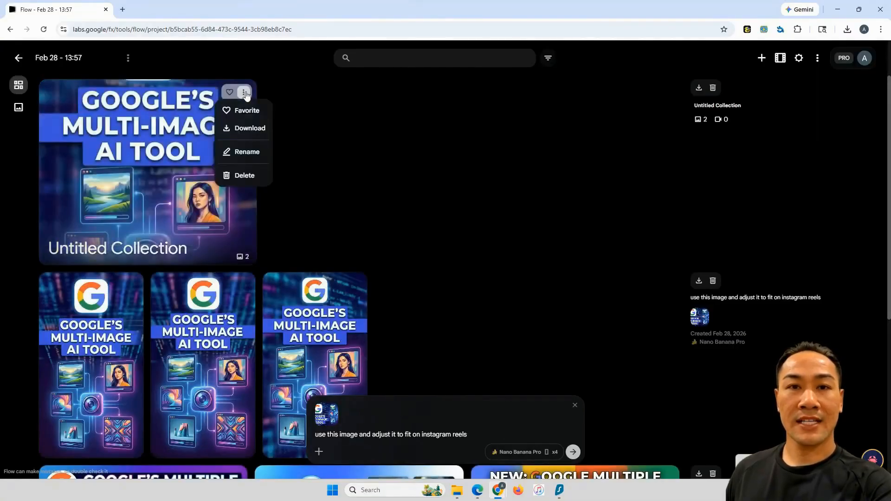
{"action": "left_click", "coordinate": [253, 153]}
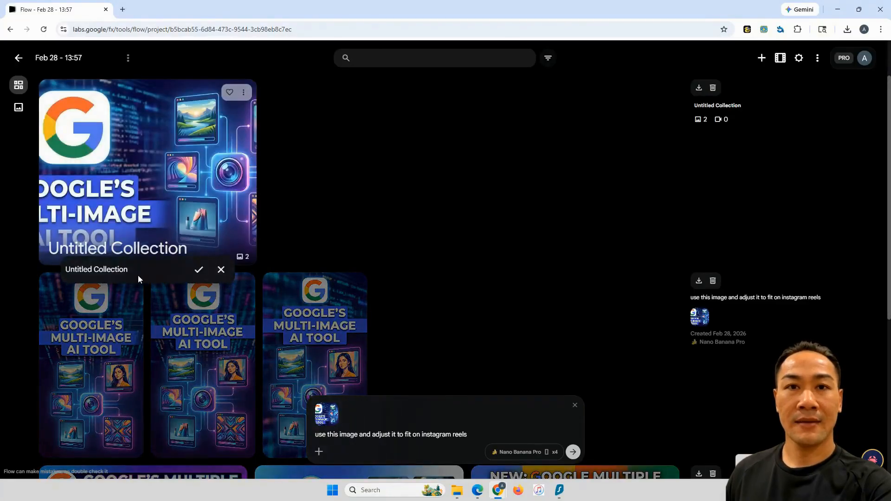
{"action": "left_click_drag", "start_coordinate": [130, 270], "coordinate": [103, 269]}
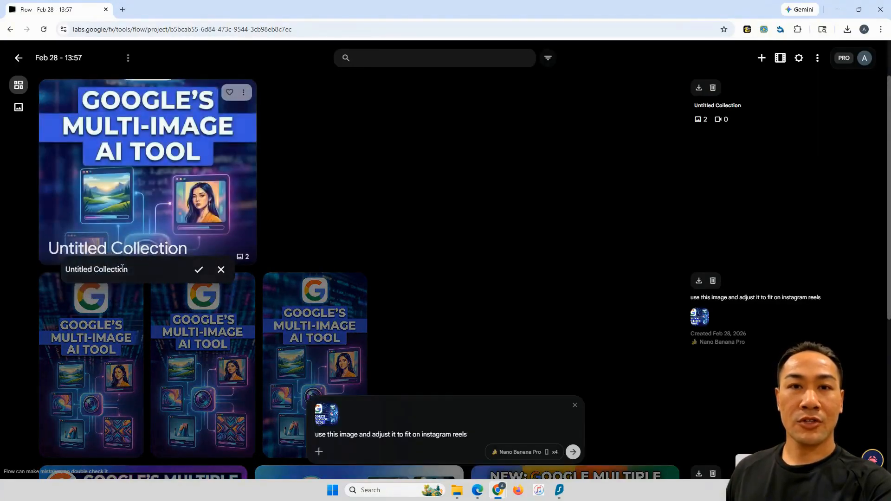
{"action": "left_click", "coordinate": [197, 270]}
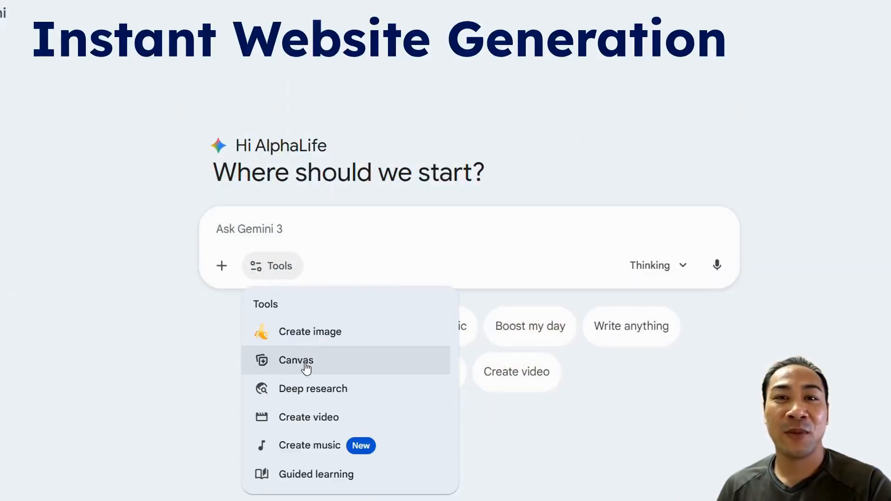
In Gemini, use the Canvas tool to submit "create me a website to help promote my skool for alpha life journey" and review the code
{"action": "left_click", "coordinate": [307, 365]}
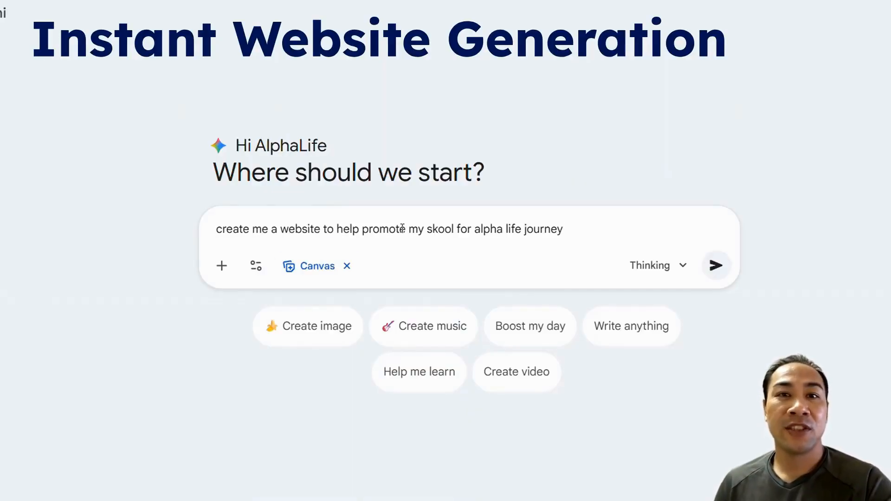
{"action": "left_click", "coordinate": [717, 266]}
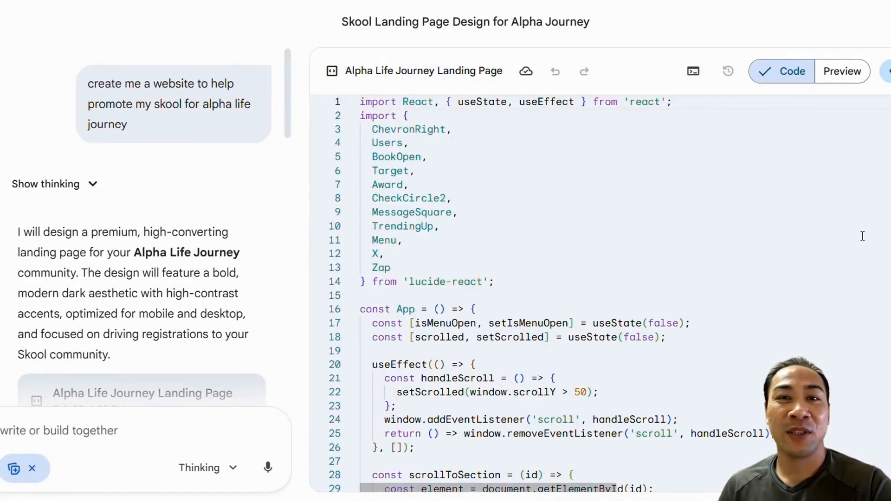
{"action": "scroll", "coordinate": [862, 238], "scroll_direction": "down", "scroll_amount": 4}
{"action": "scroll", "coordinate": [847, 229], "scroll_direction": "down", "scroll_amount": 5}
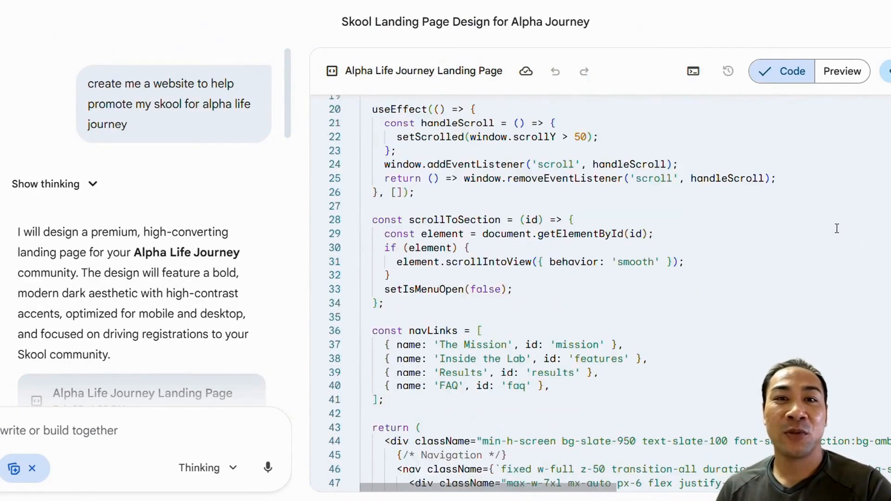
Review more of the generated code and preview the Alpha Life Journey landing page from the hero section down to the closing call to action
{"action": "scroll", "coordinate": [824, 230], "scroll_direction": "down", "scroll_amount": 13}
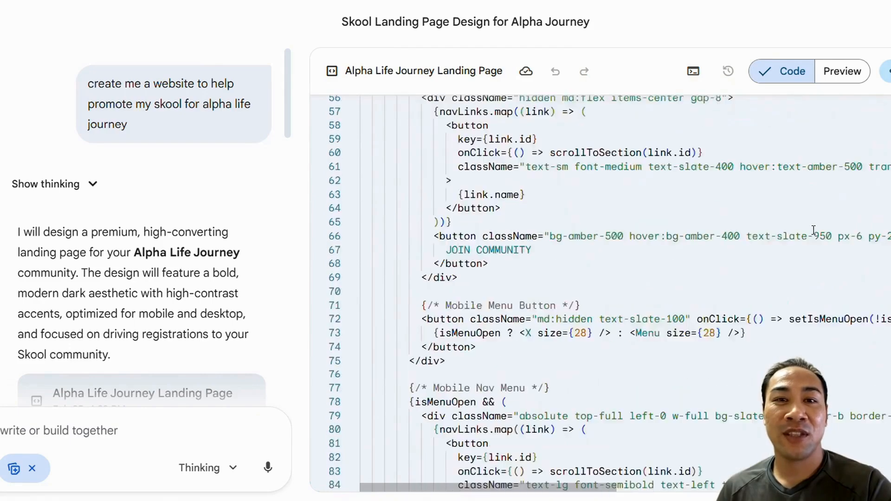
{"action": "scroll", "coordinate": [800, 232], "scroll_direction": "down", "scroll_amount": 6}
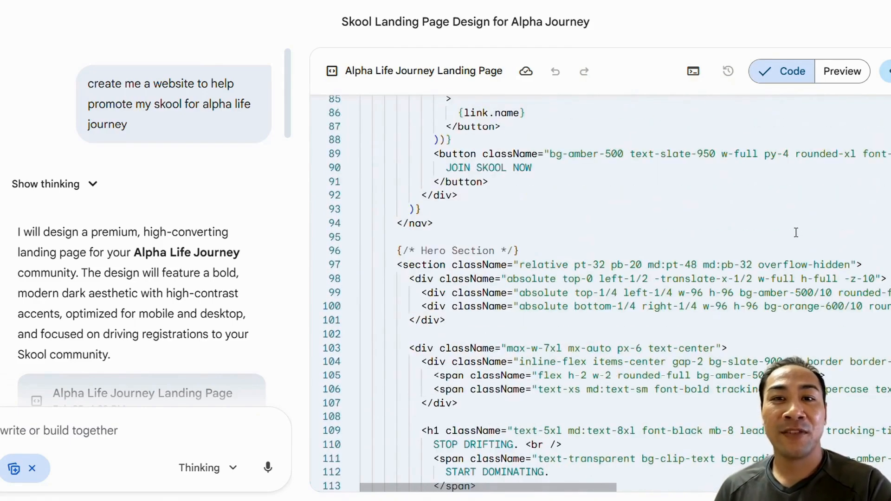
{"action": "left_click", "coordinate": [835, 76]}
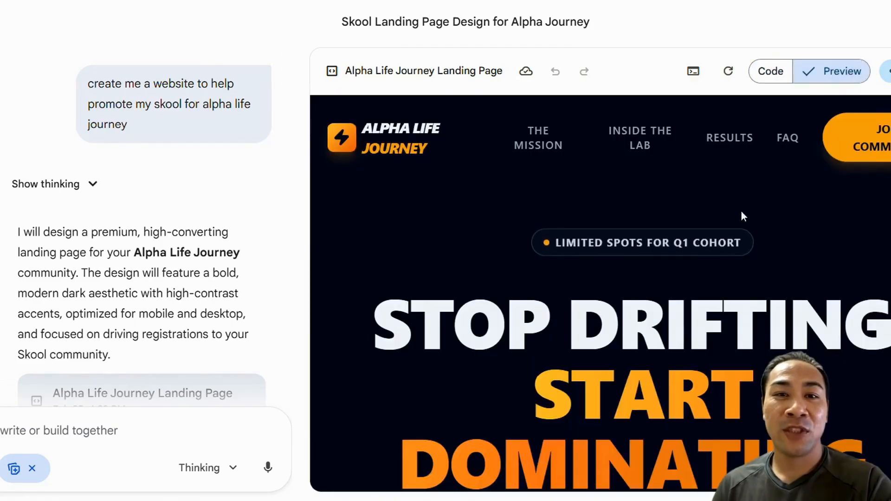
{"action": "scroll", "coordinate": [817, 217], "scroll_direction": "down", "scroll_amount": 5}
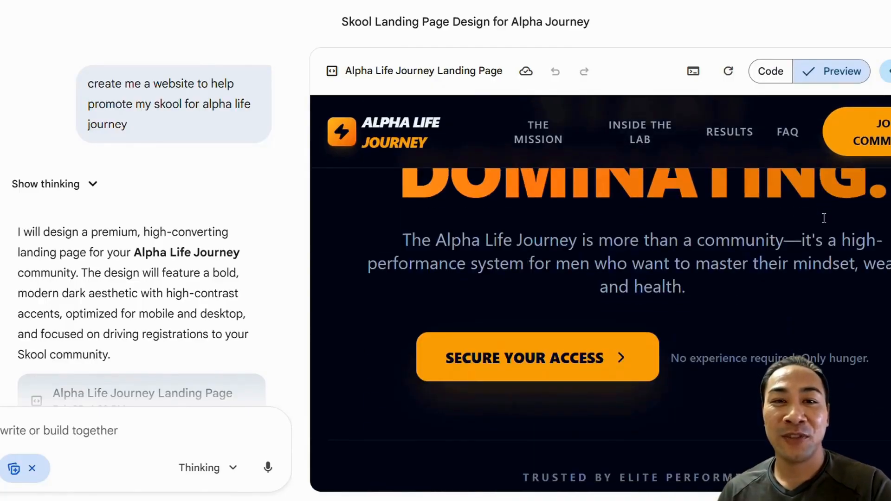
{"action": "scroll", "coordinate": [820, 220], "scroll_direction": "down", "scroll_amount": 7}
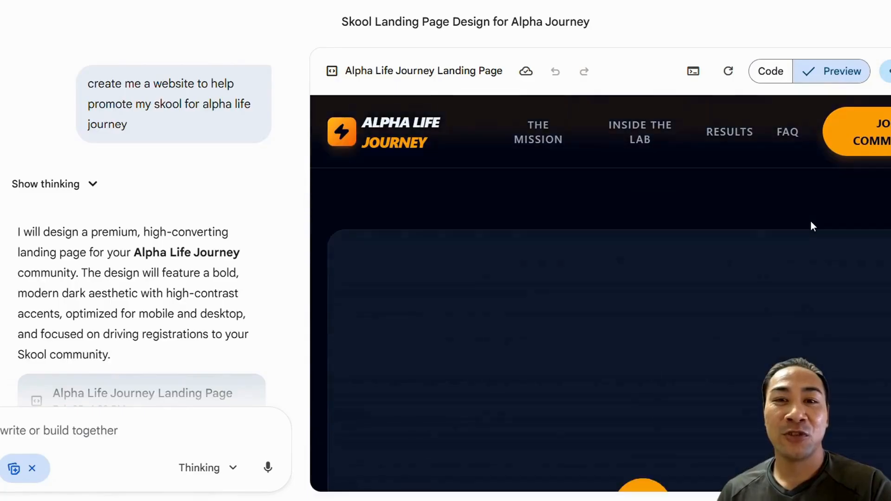
{"action": "scroll", "coordinate": [809, 221], "scroll_direction": "down", "scroll_amount": 5}
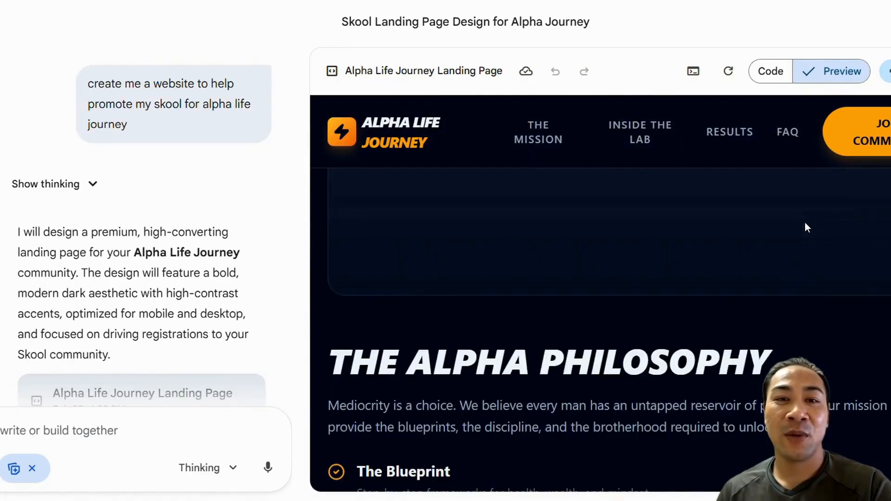
{"action": "scroll", "coordinate": [801, 223], "scroll_direction": "down", "scroll_amount": 8}
{"action": "scroll", "coordinate": [795, 230], "scroll_direction": "down", "scroll_amount": 6}
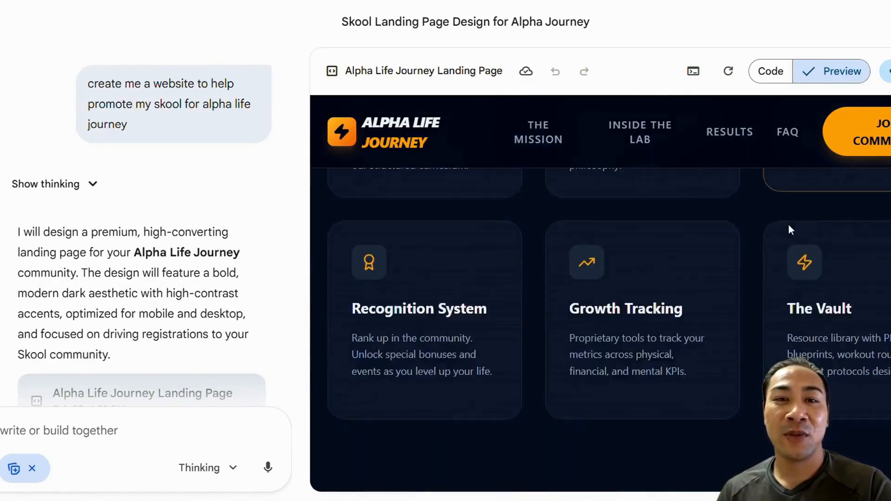
{"action": "scroll", "coordinate": [792, 229], "scroll_direction": "down", "scroll_amount": 2}
{"action": "scroll", "coordinate": [711, 307], "scroll_direction": "down", "scroll_amount": 5}
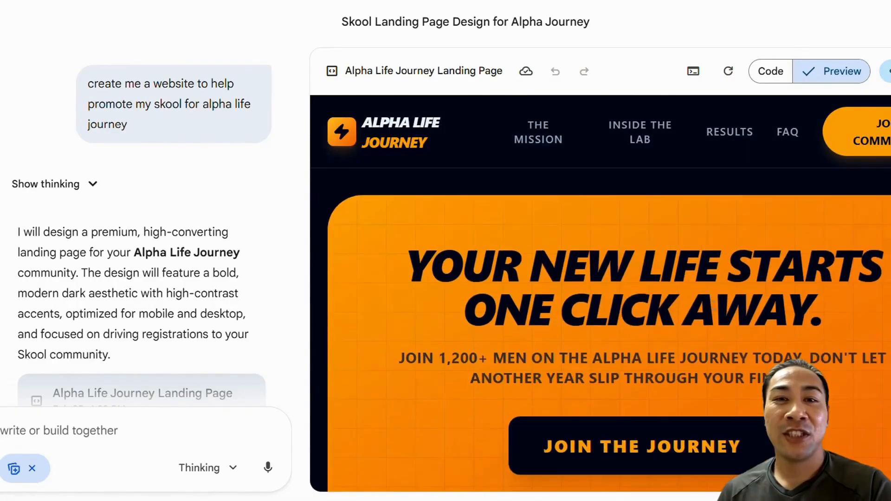
{"action": "scroll", "coordinate": [853, 283], "scroll_direction": "down", "scroll_amount": 2}
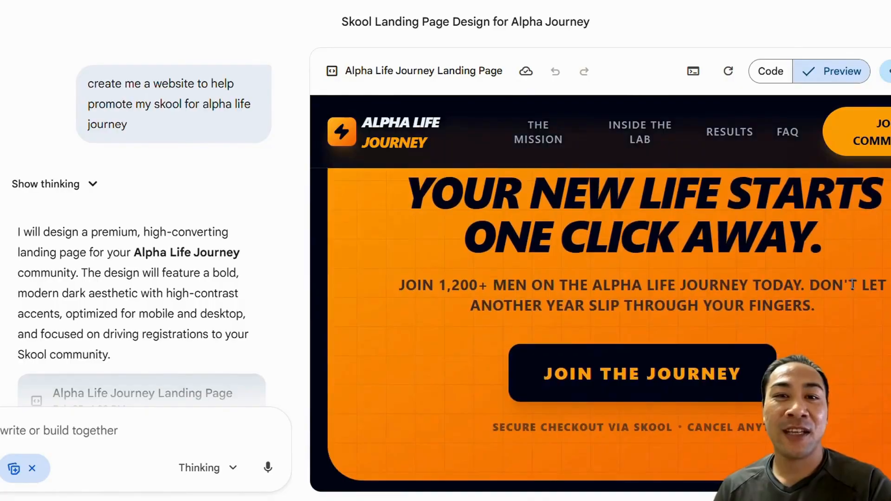